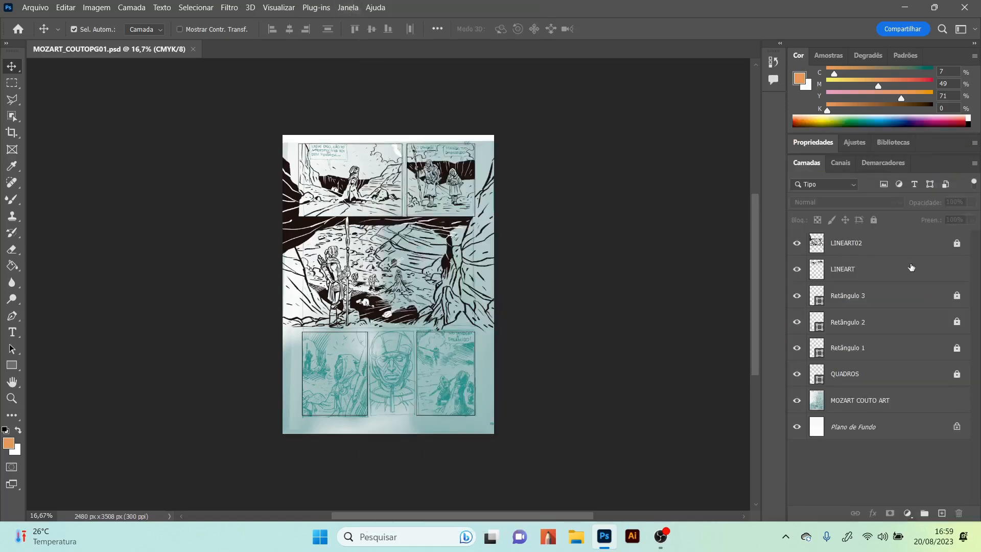
Step: Create a new layer named LINEART 03 directly above the LINEART02 layer
{"action": "left_click", "coordinate": [915, 245]}
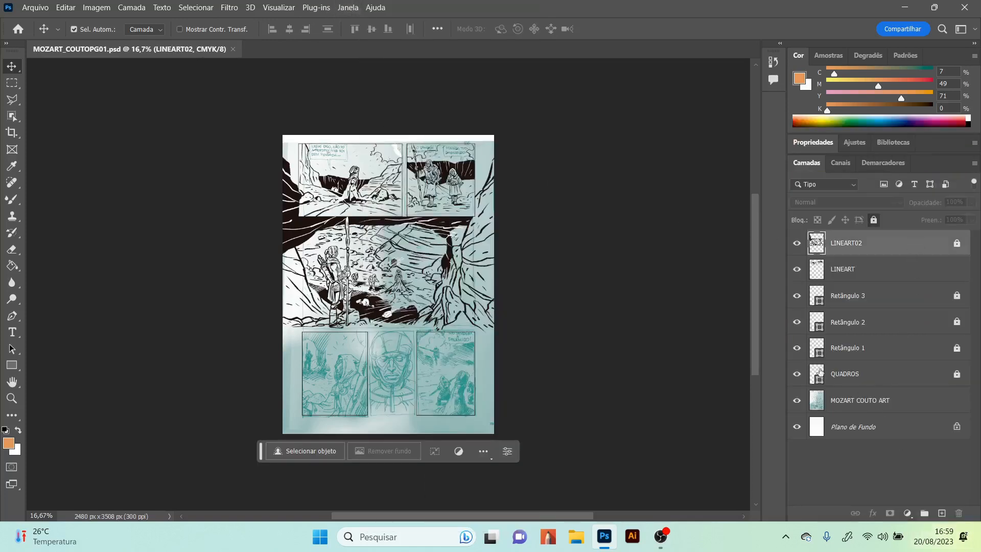
{"action": "left_click", "coordinate": [132, 8]}
{"action": "mouse_move", "coordinate": [139, 25]}
{"action": "left_click", "coordinate": [303, 26]}
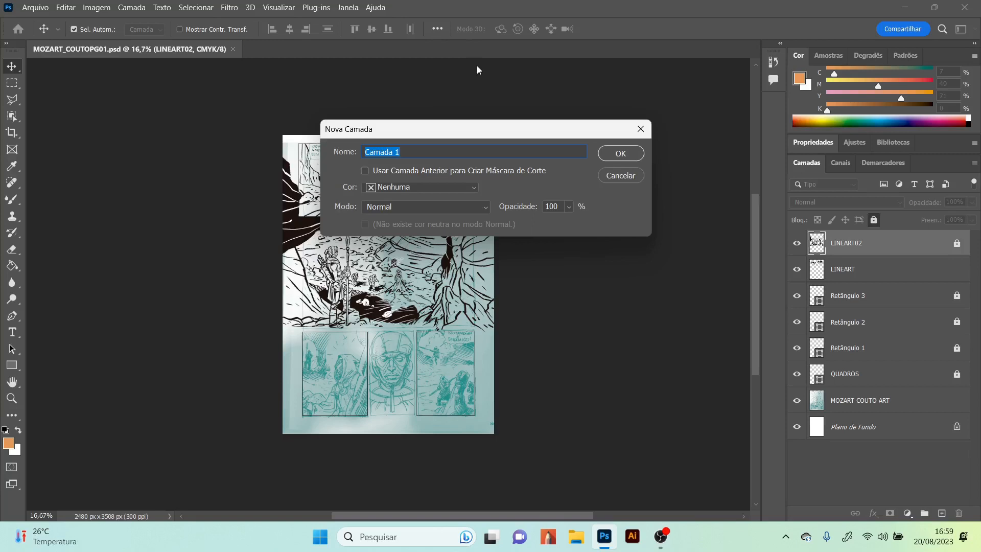
{"action": "type", "text": "LINEART 03"}
{"action": "left_click", "coordinate": [609, 154]}
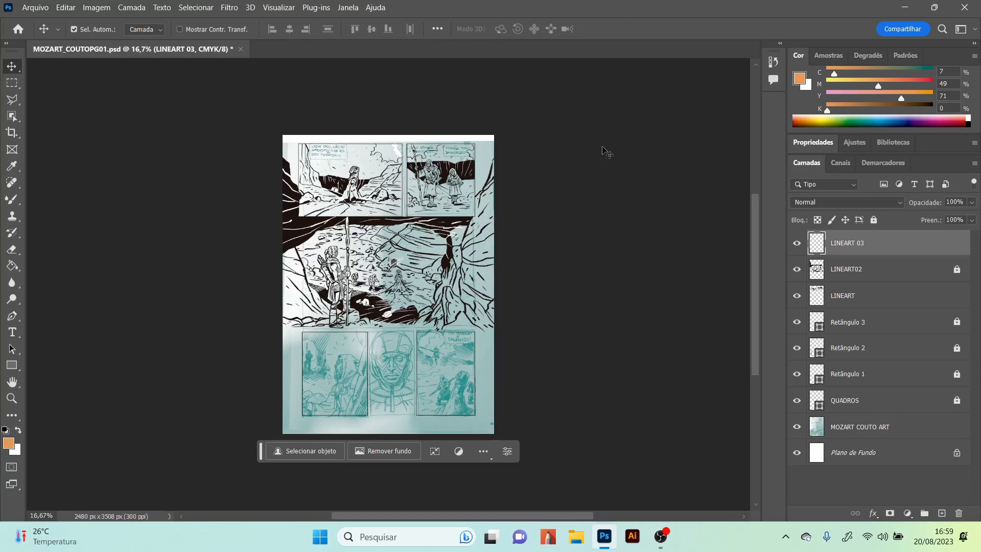
Step: Lock the MOZART COUTO ART sketch layer and make LINEART 03 the active layer
{"action": "left_click", "coordinate": [11, 398]}
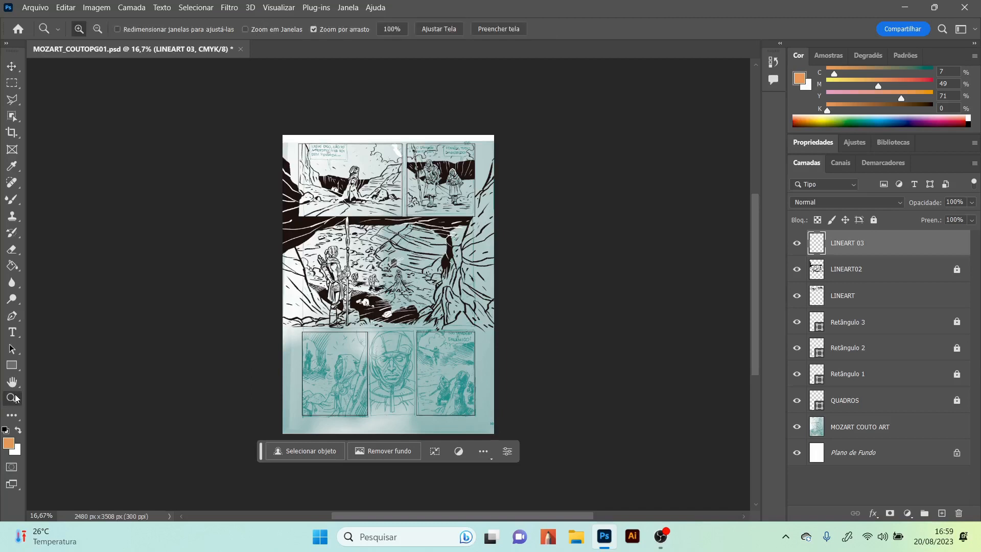
{"action": "mouse_move", "coordinate": [297, 335]}
{"action": "left_mouse_down"}
{"action": "mouse_move", "coordinate": [353, 334]}
{"action": "mouse_move", "coordinate": [317, 335]}
{"action": "left_mouse_up"}
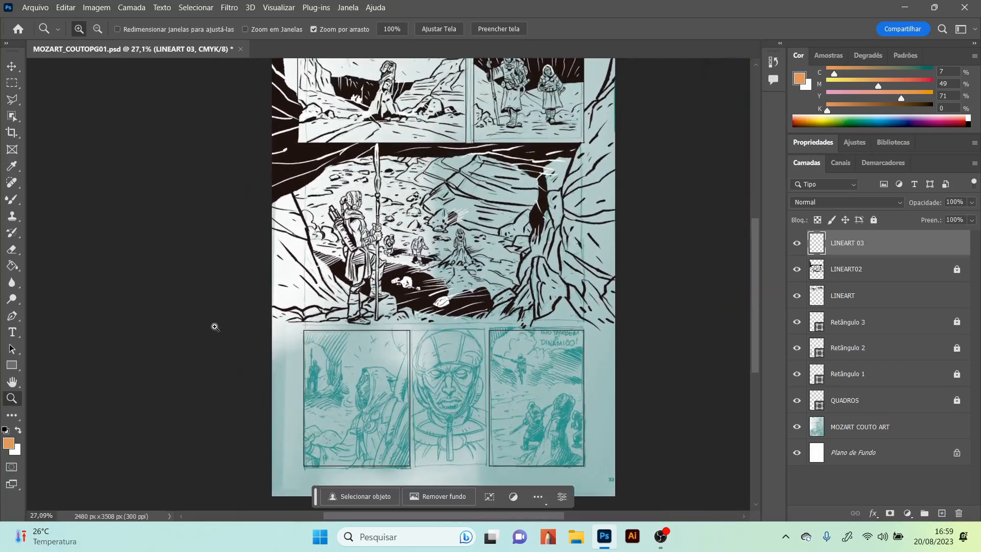
{"action": "left_click", "coordinate": [12, 382]}
{"action": "left_click_drag", "start_coordinate": [429, 415], "coordinate": [232, 223]}
{"action": "left_click", "coordinate": [12, 398]}
{"action": "left_click", "coordinate": [12, 382]}
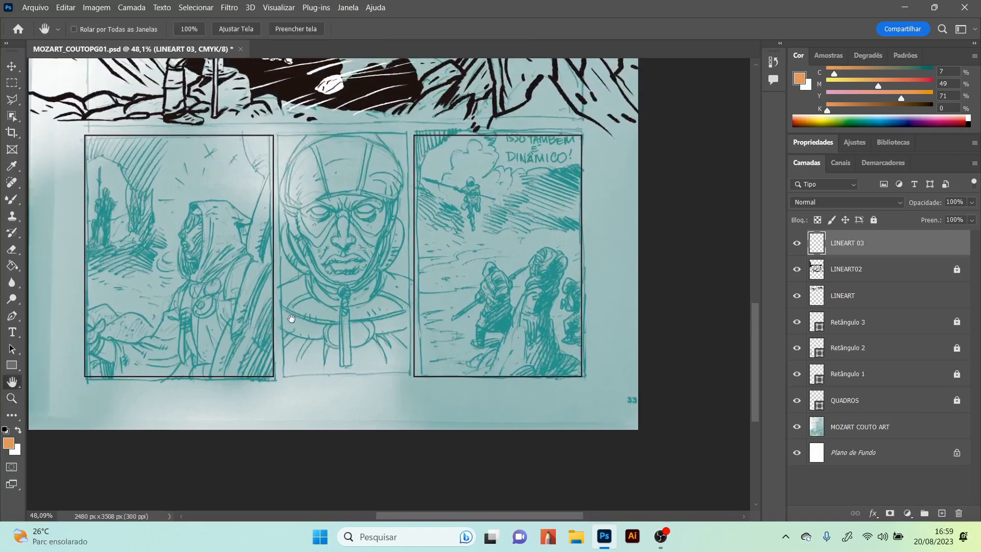
{"action": "left_click_drag", "start_coordinate": [292, 319], "coordinate": [317, 334]}
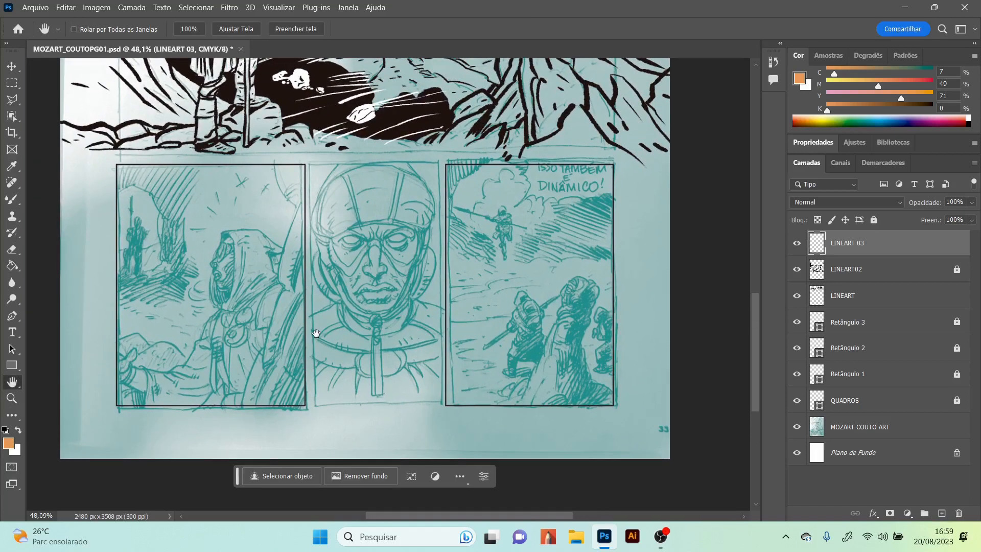
{"action": "left_click", "coordinate": [943, 429]}
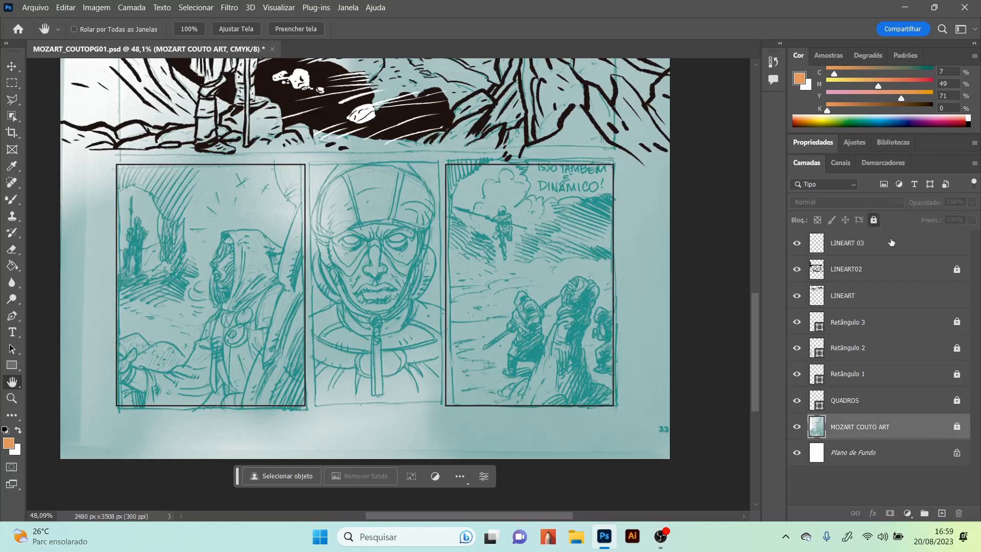
{"action": "left_click", "coordinate": [902, 247]}
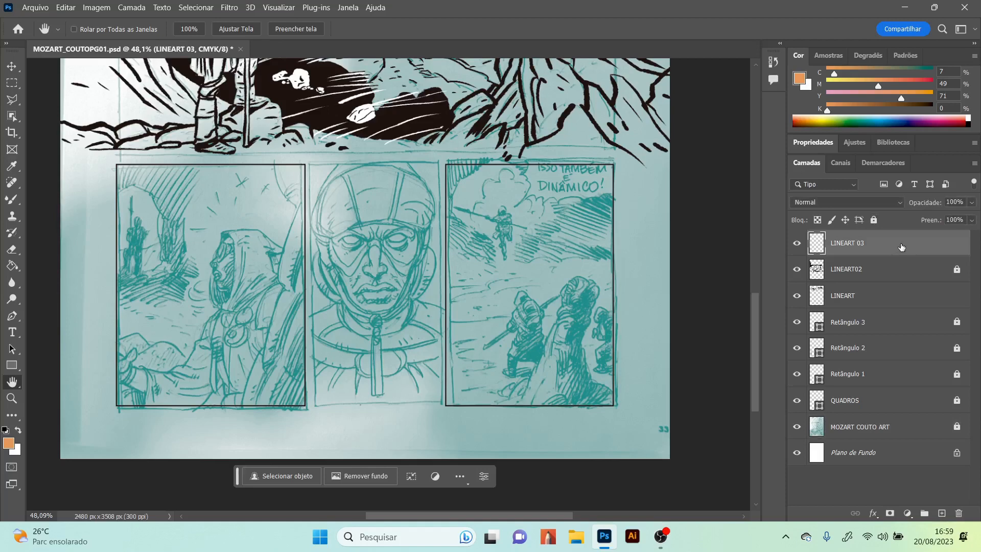
{"action": "left_click", "coordinate": [15, 200]}
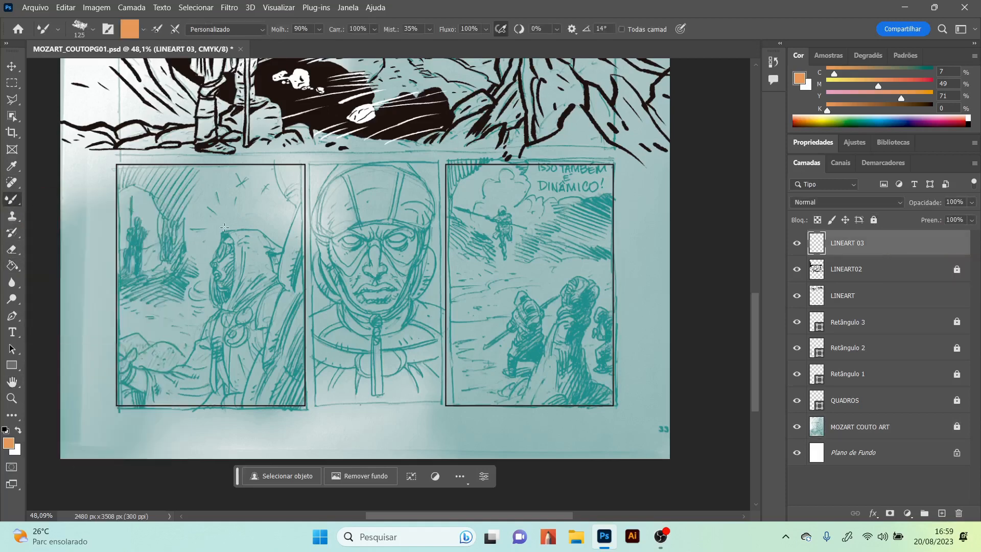
{"action": "mouse_move", "coordinate": [176, 335]}
{"action": "left_mouse_down"}
{"action": "mouse_move", "coordinate": [360, 217]}
{"action": "mouse_move", "coordinate": [314, 340]}
{"action": "mouse_move", "coordinate": [490, 320]}
{"action": "left_mouse_up"}
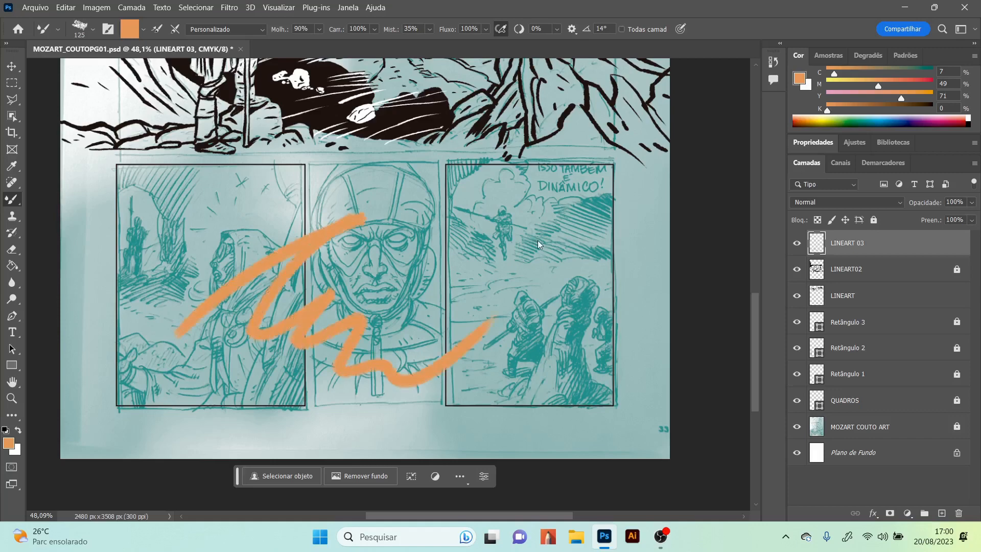
{"action": "key", "text": "ctrl+z"}
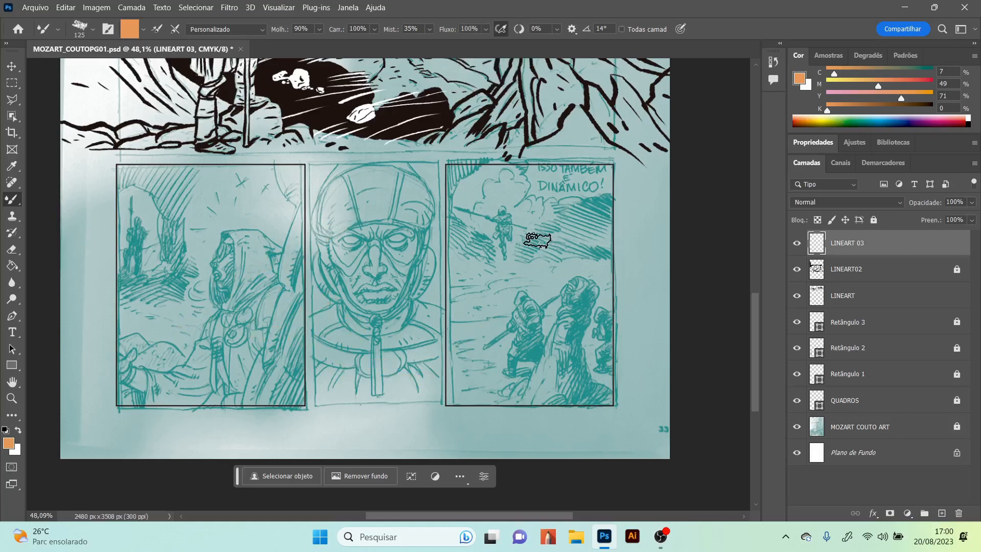
Step: Set the foreground colour to black with C, M, Y at 0 and K at 100, and switch to the regular Brush tool
{"action": "left_click_drag", "start_coordinate": [828, 109], "coordinate": [792, 74]}
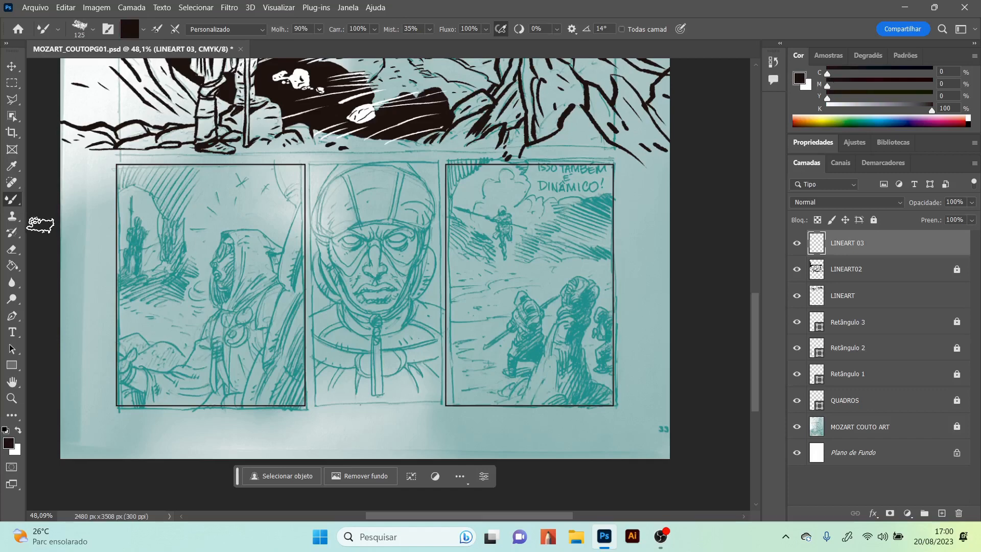
{"action": "right_click", "coordinate": [10, 203]}
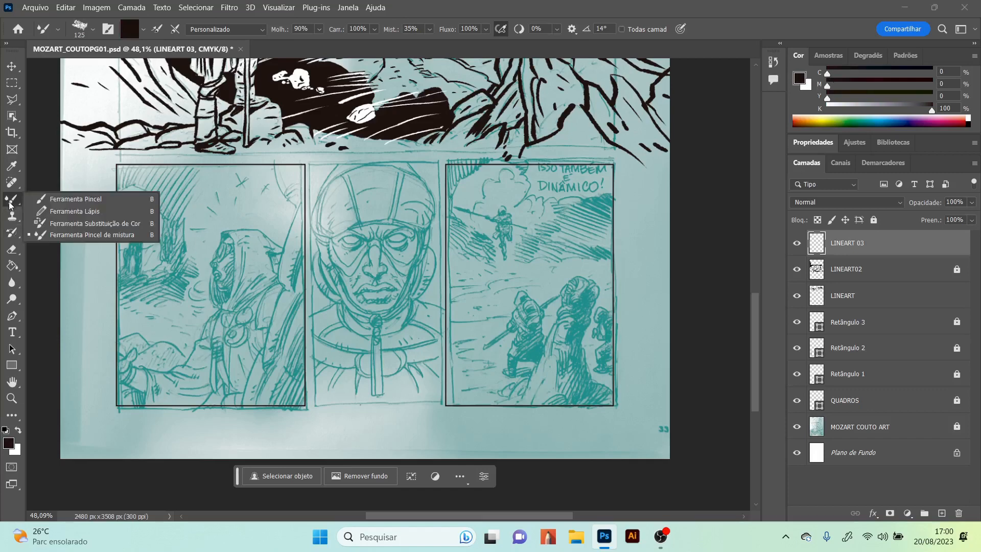
{"action": "left_click", "coordinate": [75, 199]}
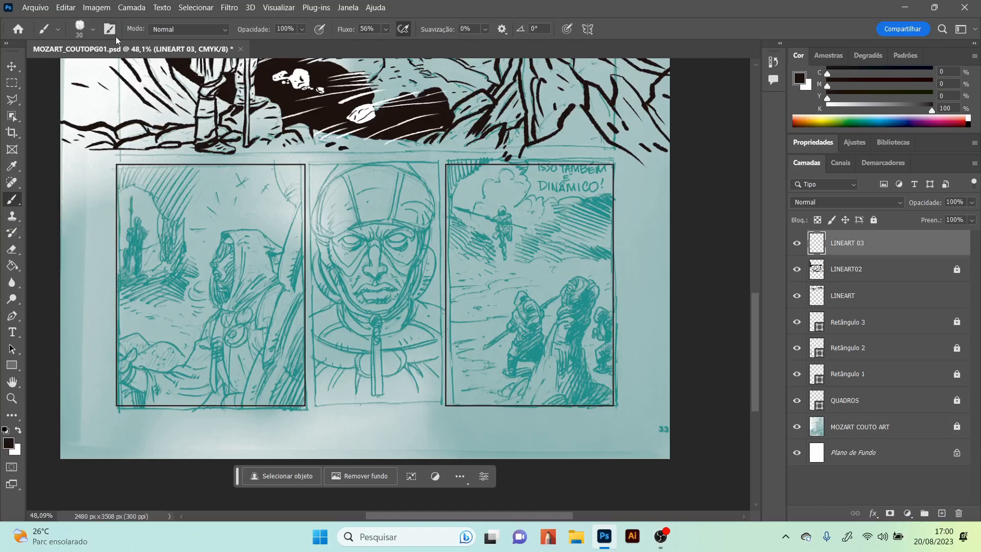
{"action": "mouse_move", "coordinate": [235, 312]}
{"action": "left_mouse_down"}
{"action": "mouse_move", "coordinate": [363, 229]}
{"action": "mouse_move", "coordinate": [338, 316]}
{"action": "mouse_move", "coordinate": [485, 290]}
{"action": "left_mouse_up"}
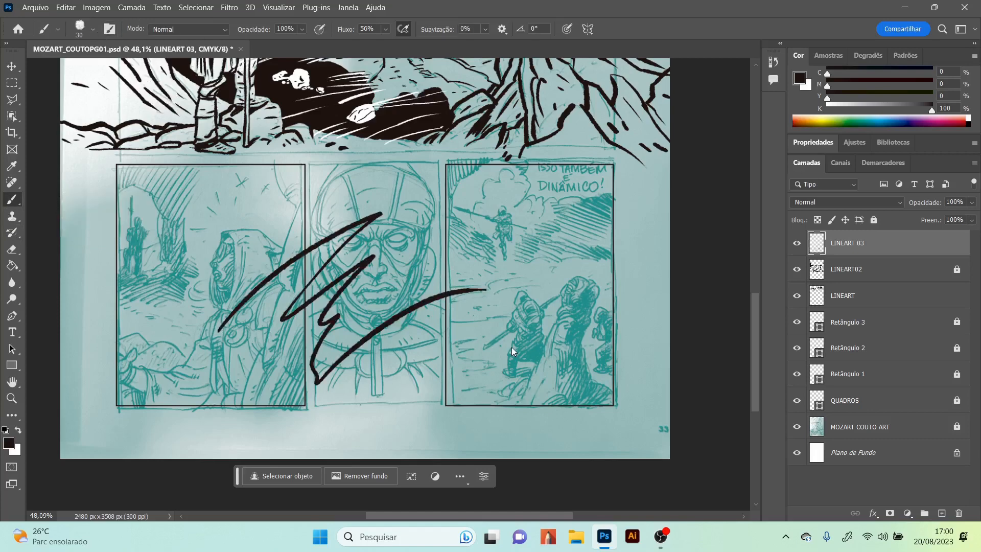
{"action": "key", "text": "ctrl+z"}
Step: Ink the outline of the cave opening in the first bottom-row panel with a size 15 brush
{"action": "key", "text": "z"}
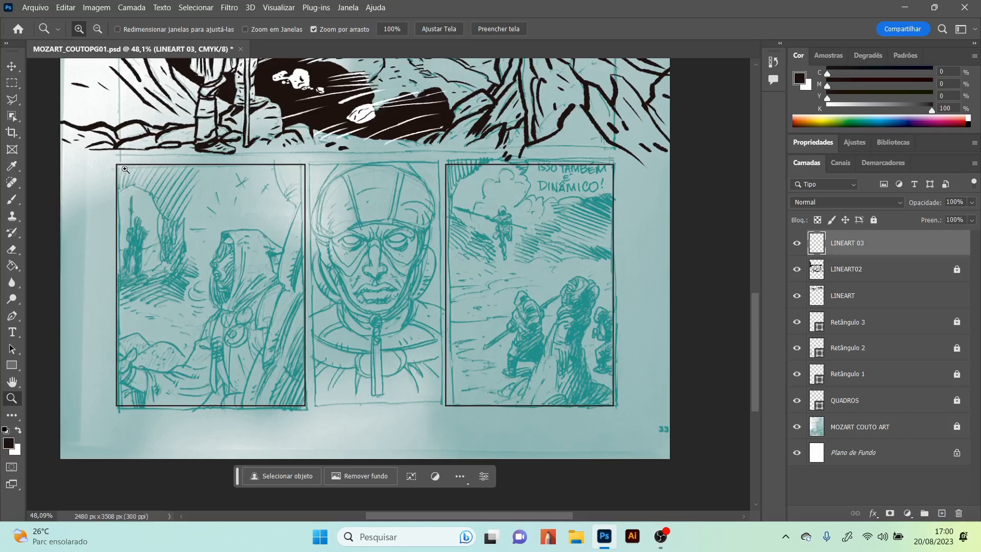
{"action": "left_click_drag", "start_coordinate": [218, 220], "coordinate": [228, 238]}
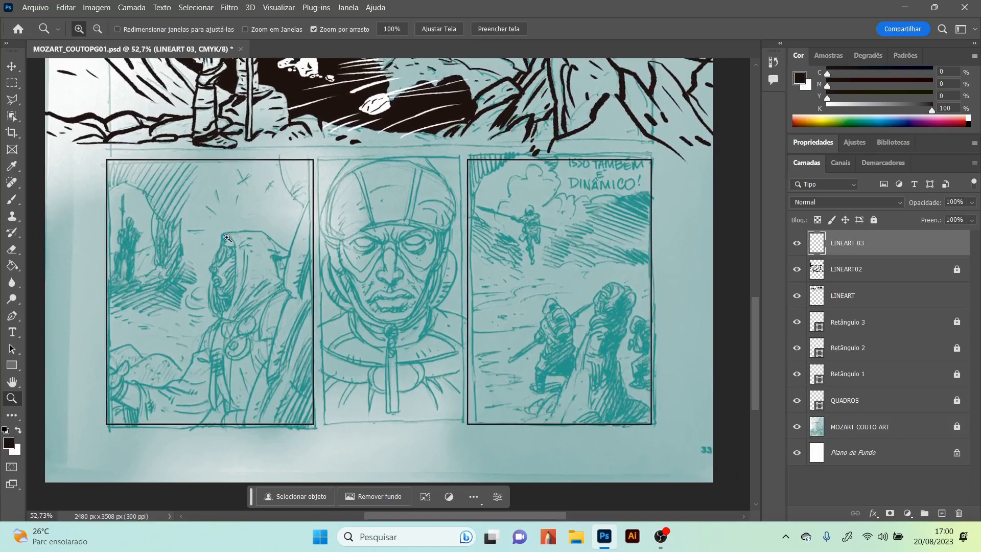
{"action": "left_click", "coordinate": [12, 199]}
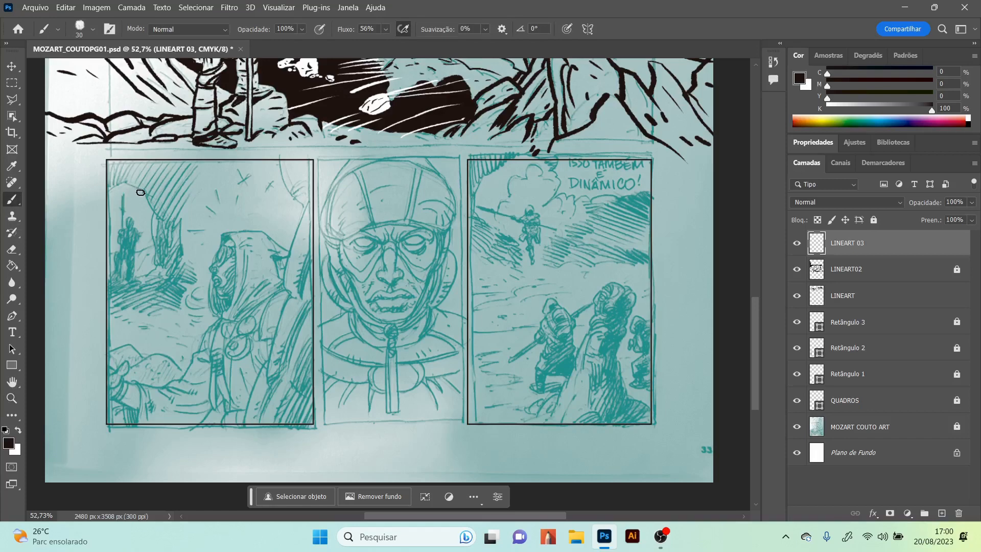
{"action": "key", "text": "bracketleft"}
{"action": "left_click_drag", "start_coordinate": [107, 193], "coordinate": [142, 190]}
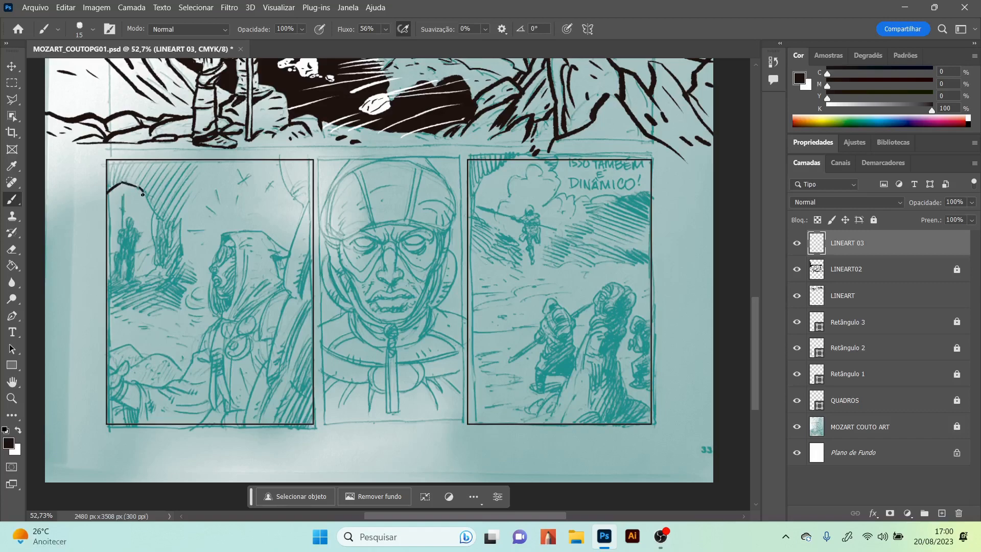
{"action": "left_click_drag", "start_coordinate": [152, 208], "coordinate": [150, 248]}
{"action": "left_click_drag", "start_coordinate": [158, 267], "coordinate": [147, 275]}
Step: Ink the upper rock edge along the first panel's right border with a size 30 brush, adding short shading strokes
{"action": "key", "text": "bracketright"}
{"action": "key", "text": "bracketright"}
{"action": "key", "text": "bracketright"}
{"action": "mouse_move", "coordinate": [279, 161]}
{"action": "left_mouse_down"}
{"action": "mouse_move", "coordinate": [284, 188]}
{"action": "mouse_move", "coordinate": [281, 177]}
{"action": "mouse_move", "coordinate": [306, 201]}
{"action": "mouse_move", "coordinate": [292, 196]}
{"action": "mouse_move", "coordinate": [304, 181]}
{"action": "mouse_move", "coordinate": [296, 198]}
{"action": "mouse_move", "coordinate": [314, 205]}
{"action": "mouse_move", "coordinate": [283, 294]}
{"action": "mouse_move", "coordinate": [285, 269]}
{"action": "mouse_move", "coordinate": [293, 299]}
{"action": "left_mouse_up"}
{"action": "left_click_drag", "start_coordinate": [314, 245], "coordinate": [300, 286]}
{"action": "left_click_drag", "start_coordinate": [315, 251], "coordinate": [299, 297]}
{"action": "mouse_move", "coordinate": [314, 262]}
{"action": "left_mouse_down"}
{"action": "mouse_move", "coordinate": [295, 268]}
{"action": "mouse_move", "coordinate": [311, 262]}
{"action": "mouse_move", "coordinate": [294, 271]}
{"action": "mouse_move", "coordinate": [312, 252]}
{"action": "left_mouse_up"}
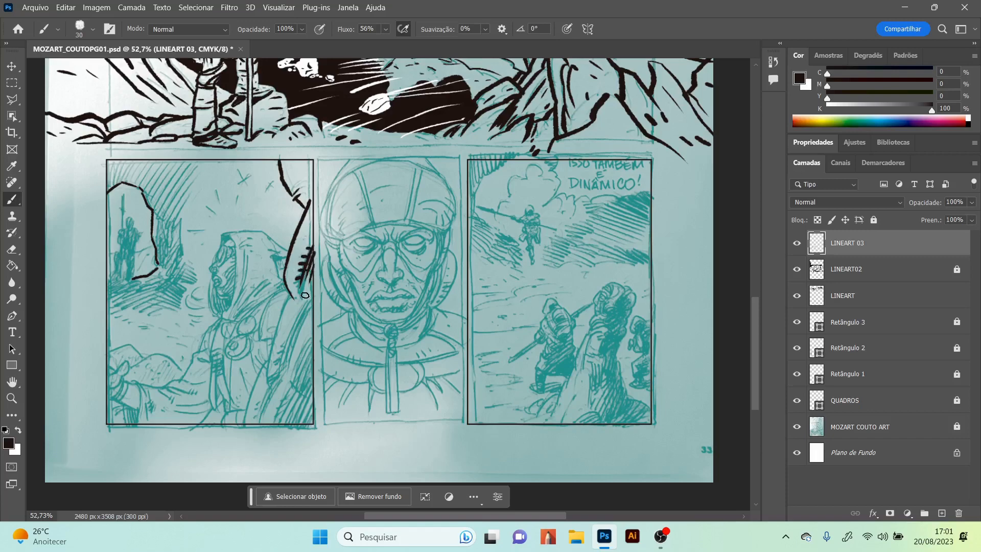
Step: Ink and heavily hatch the lower-right rock in the first panel, and outline the rock at its lower left
{"action": "left_click_drag", "start_coordinate": [289, 296], "coordinate": [269, 384]}
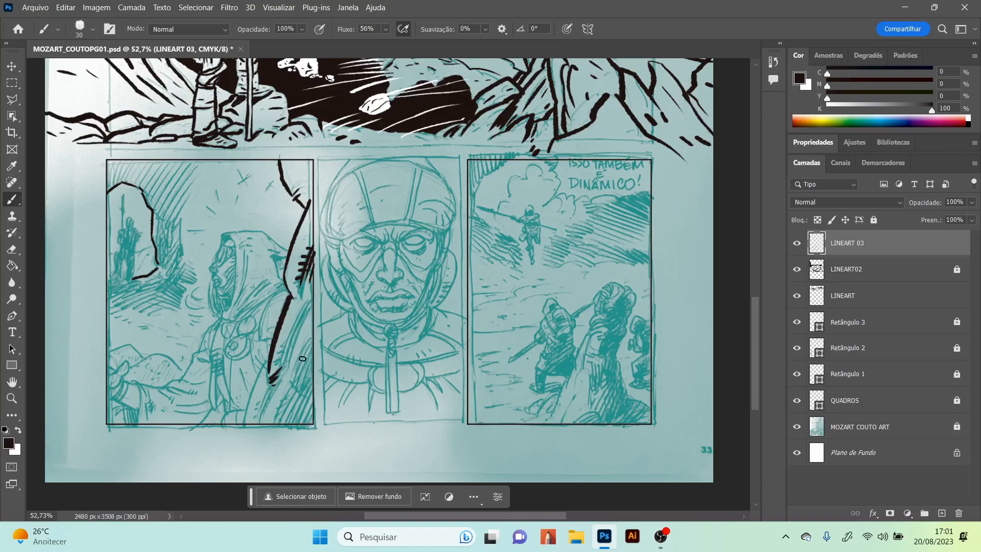
{"action": "left_click_drag", "start_coordinate": [298, 320], "coordinate": [284, 371]}
{"action": "mouse_move", "coordinate": [305, 335]}
{"action": "left_mouse_down"}
{"action": "mouse_move", "coordinate": [287, 372]}
{"action": "mouse_move", "coordinate": [275, 362]}
{"action": "mouse_move", "coordinate": [279, 348]}
{"action": "mouse_move", "coordinate": [276, 423]}
{"action": "left_mouse_up"}
{"action": "left_click_drag", "start_coordinate": [310, 355], "coordinate": [280, 428]}
{"action": "left_click_drag", "start_coordinate": [310, 363], "coordinate": [284, 427]}
{"action": "mouse_move", "coordinate": [310, 376]}
{"action": "left_mouse_down"}
{"action": "mouse_move", "coordinate": [293, 425]}
{"action": "mouse_move", "coordinate": [308, 424]}
{"action": "left_mouse_up"}
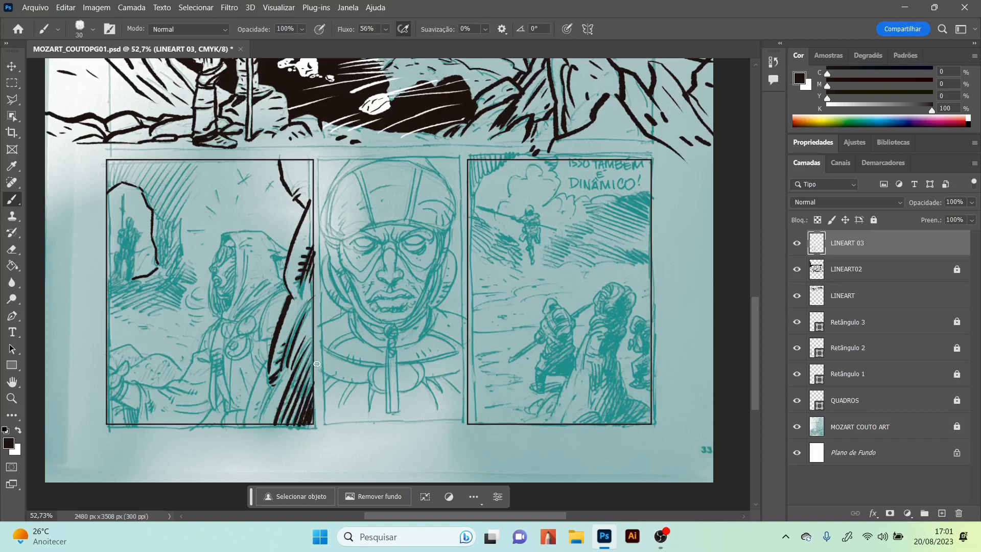
{"action": "left_click_drag", "start_coordinate": [289, 368], "coordinate": [266, 419]}
{"action": "mouse_move", "coordinate": [274, 386]}
{"action": "left_mouse_down"}
{"action": "mouse_move", "coordinate": [258, 426]}
{"action": "mouse_move", "coordinate": [269, 360]}
{"action": "left_mouse_up"}
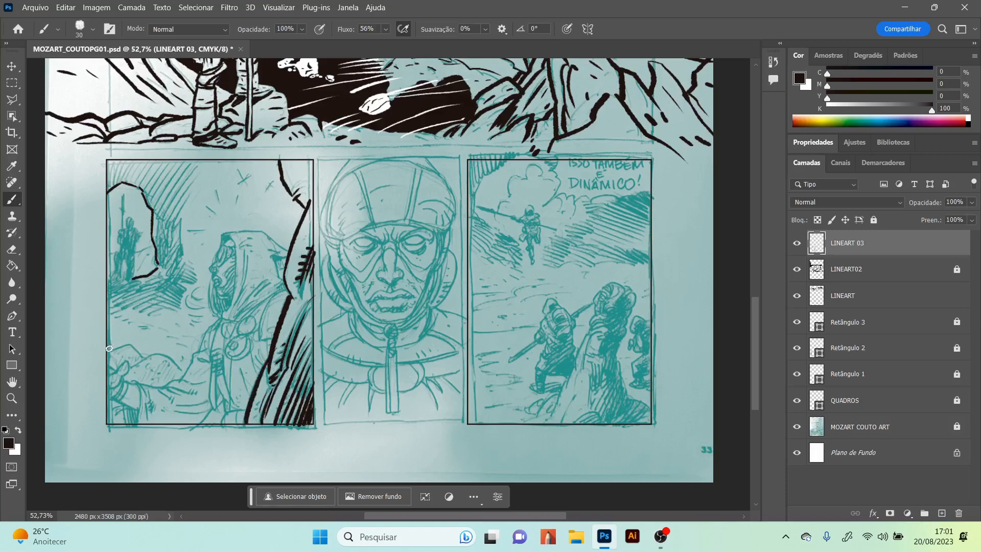
{"action": "mouse_move", "coordinate": [108, 350]}
{"action": "left_mouse_down"}
{"action": "mouse_move", "coordinate": [157, 342]}
{"action": "mouse_move", "coordinate": [125, 346]}
{"action": "mouse_move", "coordinate": [185, 370]}
{"action": "left_mouse_up"}
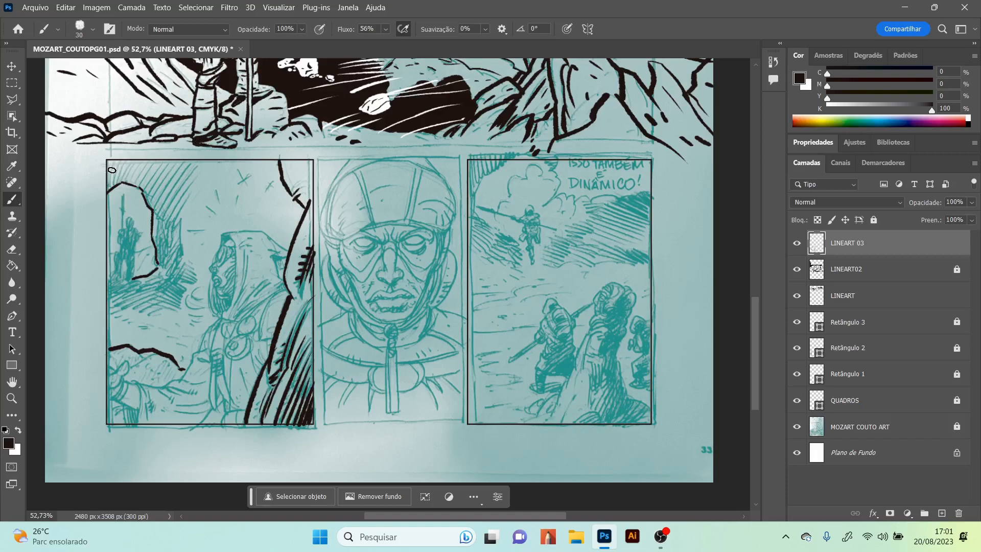
Step: Hatch the cave wall above and beside the opening with near-vertical strokes using a size 15 brush
{"action": "key", "text": "bracketleft"}
{"action": "key", "text": "bracketleft"}
{"action": "key", "text": "bracketleft"}
{"action": "mouse_move", "coordinate": [109, 190]}
{"action": "left_mouse_down"}
{"action": "mouse_move", "coordinate": [110, 163]}
{"action": "mouse_move", "coordinate": [111, 187]}
{"action": "mouse_move", "coordinate": [116, 165]}
{"action": "mouse_move", "coordinate": [117, 184]}
{"action": "mouse_move", "coordinate": [122, 165]}
{"action": "mouse_move", "coordinate": [127, 184]}
{"action": "mouse_move", "coordinate": [127, 164]}
{"action": "mouse_move", "coordinate": [139, 189]}
{"action": "mouse_move", "coordinate": [136, 161]}
{"action": "left_mouse_up"}
{"action": "mouse_move", "coordinate": [149, 206]}
{"action": "left_mouse_down"}
{"action": "mouse_move", "coordinate": [148, 172]}
{"action": "mouse_move", "coordinate": [154, 178]}
{"action": "left_mouse_up"}
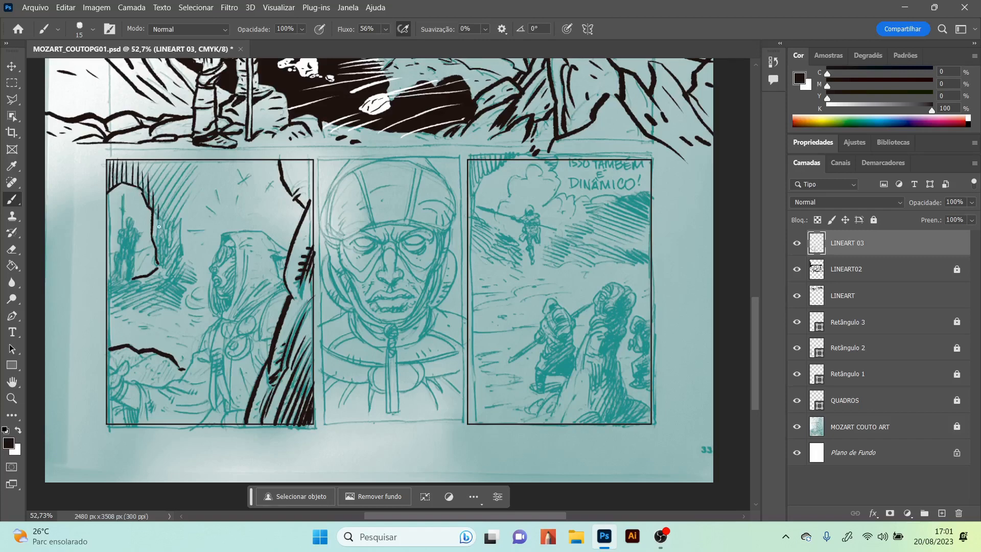
{"action": "left_click_drag", "start_coordinate": [156, 214], "coordinate": [160, 265]}
{"action": "mouse_move", "coordinate": [165, 215]}
{"action": "left_mouse_down"}
{"action": "mouse_move", "coordinate": [173, 270]}
{"action": "mouse_move", "coordinate": [178, 228]}
{"action": "left_mouse_up"}
{"action": "left_click_drag", "start_coordinate": [179, 263], "coordinate": [176, 223]}
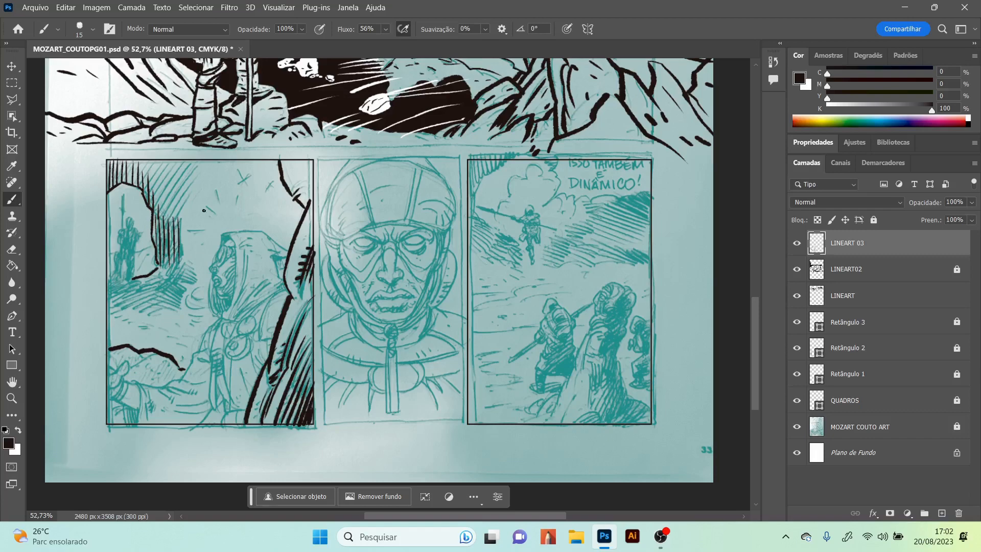
Step: Cross-hatch the cave wall around the opening with diagonal strokes
{"action": "mouse_move", "coordinate": [108, 184]}
{"action": "left_mouse_down"}
{"action": "mouse_move", "coordinate": [127, 160]}
{"action": "mouse_move", "coordinate": [153, 160]}
{"action": "left_mouse_up"}
{"action": "mouse_move", "coordinate": [138, 196]}
{"action": "left_mouse_down"}
{"action": "mouse_move", "coordinate": [185, 158]}
{"action": "mouse_move", "coordinate": [171, 182]}
{"action": "mouse_move", "coordinate": [186, 178]}
{"action": "left_mouse_up"}
{"action": "mouse_move", "coordinate": [154, 217]}
{"action": "left_mouse_down"}
{"action": "mouse_move", "coordinate": [193, 179]}
{"action": "mouse_move", "coordinate": [157, 218]}
{"action": "mouse_move", "coordinate": [186, 198]}
{"action": "mouse_move", "coordinate": [159, 223]}
{"action": "mouse_move", "coordinate": [186, 213]}
{"action": "left_mouse_up"}
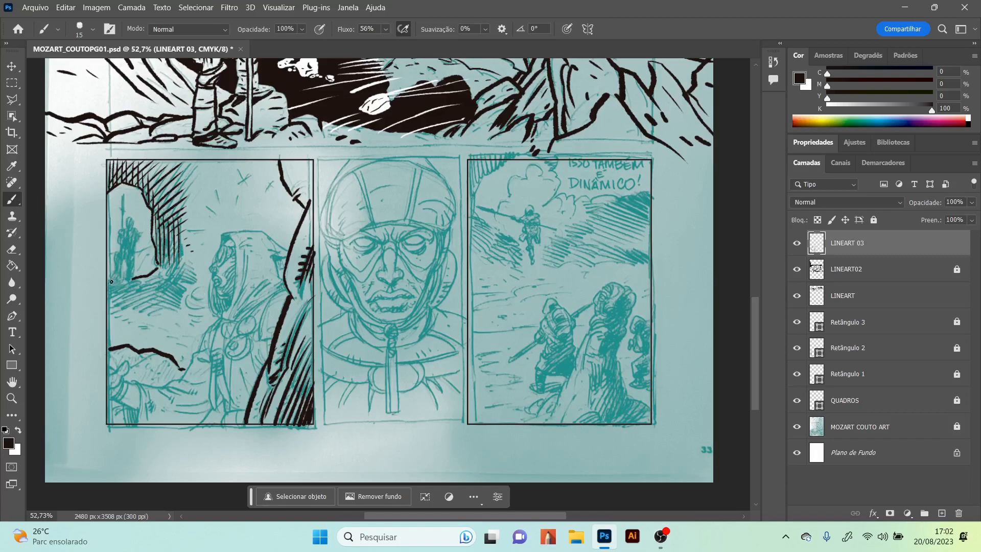
Step: Hatch the shadowed ground below the cave opening with dense, nearly horizontal strokes
{"action": "mouse_move", "coordinate": [119, 281]}
{"action": "left_mouse_down"}
{"action": "mouse_move", "coordinate": [147, 279]}
{"action": "mouse_move", "coordinate": [104, 285]}
{"action": "mouse_move", "coordinate": [159, 295]}
{"action": "mouse_move", "coordinate": [109, 297]}
{"action": "mouse_move", "coordinate": [147, 301]}
{"action": "left_mouse_up"}
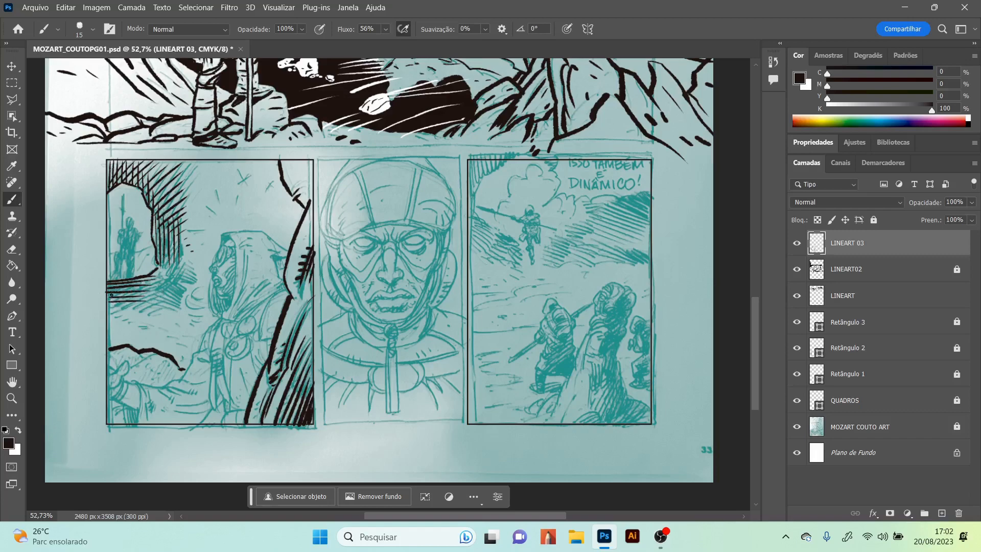
{"action": "mouse_move", "coordinate": [107, 307]}
{"action": "left_mouse_down"}
{"action": "mouse_move", "coordinate": [167, 278]}
{"action": "mouse_move", "coordinate": [191, 300]}
{"action": "left_mouse_up"}
{"action": "left_click_drag", "start_coordinate": [178, 307], "coordinate": [198, 311]}
{"action": "mouse_move", "coordinate": [141, 289]}
{"action": "left_mouse_down"}
{"action": "mouse_move", "coordinate": [161, 274]}
{"action": "mouse_move", "coordinate": [146, 286]}
{"action": "mouse_move", "coordinate": [199, 276]}
{"action": "left_mouse_up"}
{"action": "mouse_move", "coordinate": [173, 289]}
{"action": "left_mouse_down"}
{"action": "mouse_move", "coordinate": [226, 281]}
{"action": "mouse_move", "coordinate": [174, 265]}
{"action": "mouse_move", "coordinate": [170, 254]}
{"action": "mouse_move", "coordinate": [151, 275]}
{"action": "mouse_move", "coordinate": [192, 237]}
{"action": "mouse_move", "coordinate": [150, 278]}
{"action": "mouse_move", "coordinate": [192, 248]}
{"action": "mouse_move", "coordinate": [151, 282]}
{"action": "mouse_move", "coordinate": [196, 254]}
{"action": "mouse_move", "coordinate": [169, 276]}
{"action": "mouse_move", "coordinate": [214, 275]}
{"action": "left_mouse_up"}
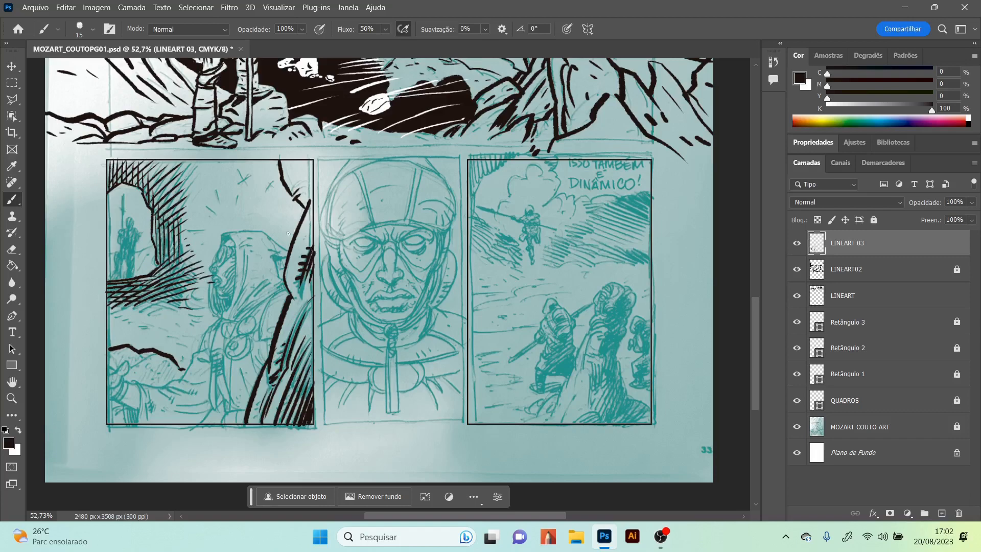
Step: Extend thin, shallow hatching from the cave wall across the hooded figure's head toward the right-hand rock
{"action": "mouse_move", "coordinate": [189, 272]}
{"action": "left_mouse_down"}
{"action": "mouse_move", "coordinate": [224, 245]}
{"action": "mouse_move", "coordinate": [197, 271]}
{"action": "mouse_move", "coordinate": [222, 257]}
{"action": "mouse_move", "coordinate": [202, 277]}
{"action": "mouse_move", "coordinate": [253, 264]}
{"action": "left_mouse_up"}
{"action": "left_click_drag", "start_coordinate": [234, 282], "coordinate": [282, 273]}
{"action": "left_click_drag", "start_coordinate": [170, 246], "coordinate": [213, 235]}
{"action": "mouse_move", "coordinate": [180, 266]}
{"action": "left_mouse_down"}
{"action": "mouse_move", "coordinate": [219, 246]}
{"action": "mouse_move", "coordinate": [276, 256]}
{"action": "left_mouse_up"}
{"action": "left_click_drag", "start_coordinate": [263, 267], "coordinate": [283, 261]}
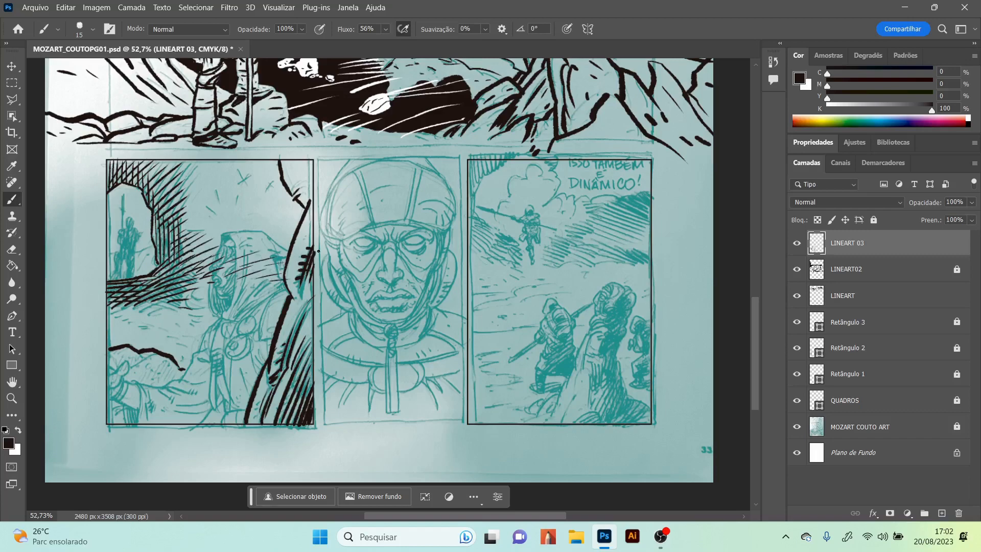
Step: Fill the upper background of the first panel with fanned diagonal hatching from the cave wall to the right-hand rock
{"action": "mouse_move", "coordinate": [161, 199]}
{"action": "left_mouse_down"}
{"action": "mouse_move", "coordinate": [197, 167]}
{"action": "mouse_move", "coordinate": [223, 163]}
{"action": "left_mouse_up"}
{"action": "mouse_move", "coordinate": [177, 218]}
{"action": "left_mouse_down"}
{"action": "mouse_move", "coordinate": [232, 169]}
{"action": "mouse_move", "coordinate": [222, 191]}
{"action": "left_mouse_up"}
{"action": "left_click_drag", "start_coordinate": [182, 237], "coordinate": [231, 198]}
{"action": "mouse_move", "coordinate": [179, 256]}
{"action": "left_mouse_down"}
{"action": "mouse_move", "coordinate": [220, 220]}
{"action": "mouse_move", "coordinate": [261, 227]}
{"action": "mouse_move", "coordinate": [286, 245]}
{"action": "left_mouse_up"}
{"action": "left_click_drag", "start_coordinate": [187, 216], "coordinate": [230, 159]}
{"action": "mouse_move", "coordinate": [184, 238]}
{"action": "left_mouse_down"}
{"action": "mouse_move", "coordinate": [234, 173]}
{"action": "mouse_move", "coordinate": [188, 236]}
{"action": "mouse_move", "coordinate": [260, 172]}
{"action": "left_mouse_up"}
{"action": "mouse_move", "coordinate": [196, 238]}
{"action": "left_mouse_down"}
{"action": "mouse_move", "coordinate": [272, 178]}
{"action": "mouse_move", "coordinate": [286, 195]}
{"action": "left_mouse_up"}
{"action": "mouse_move", "coordinate": [223, 246]}
{"action": "left_mouse_down"}
{"action": "mouse_move", "coordinate": [294, 205]}
{"action": "mouse_move", "coordinate": [294, 215]}
{"action": "left_mouse_up"}
{"action": "left_click_drag", "start_coordinate": [255, 245], "coordinate": [292, 228]}
{"action": "left_click_drag", "start_coordinate": [278, 244], "coordinate": [295, 234]}
{"action": "mouse_move", "coordinate": [202, 188]}
{"action": "left_mouse_down"}
{"action": "mouse_move", "coordinate": [261, 162]}
{"action": "mouse_move", "coordinate": [280, 177]}
{"action": "left_mouse_up"}
{"action": "mouse_move", "coordinate": [231, 198]}
{"action": "left_mouse_down"}
{"action": "mouse_move", "coordinate": [286, 186]}
{"action": "mouse_move", "coordinate": [292, 193]}
{"action": "left_mouse_up"}
{"action": "mouse_move", "coordinate": [259, 207]}
{"action": "left_mouse_down"}
{"action": "mouse_move", "coordinate": [301, 200]}
{"action": "mouse_move", "coordinate": [294, 219]}
{"action": "left_mouse_up"}
{"action": "mouse_move", "coordinate": [267, 234]}
{"action": "left_mouse_down"}
{"action": "mouse_move", "coordinate": [294, 225]}
{"action": "mouse_move", "coordinate": [290, 234]}
{"action": "left_mouse_up"}
{"action": "left_click_drag", "start_coordinate": [276, 250], "coordinate": [291, 238]}
{"action": "left_click_drag", "start_coordinate": [209, 177], "coordinate": [236, 160]}
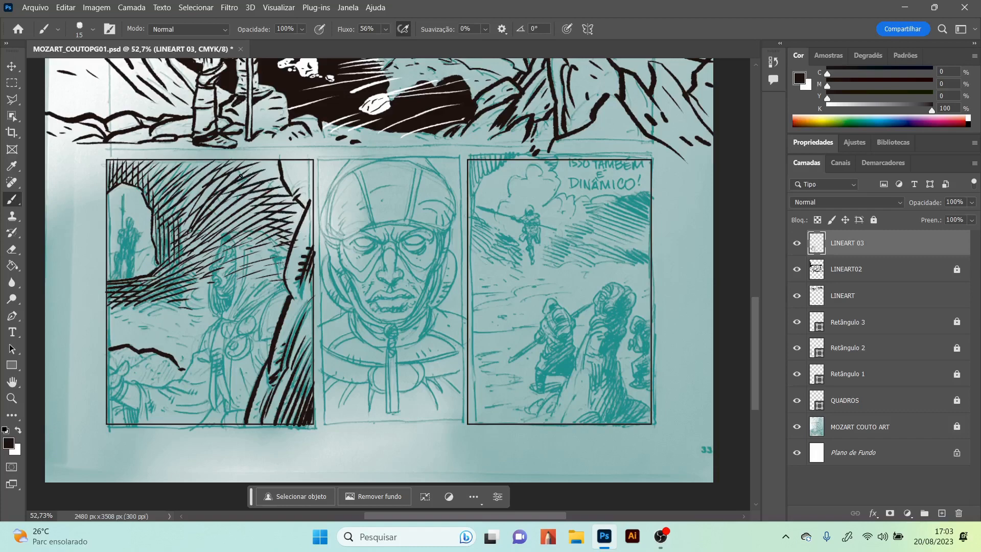
Step: Thicken the hatching beside the upper-right rock edge with short overlapping strokes to deepen the shadow
{"action": "left_click_drag", "start_coordinate": [214, 188], "coordinate": [254, 157]}
{"action": "mouse_move", "coordinate": [216, 187]}
{"action": "left_mouse_down"}
{"action": "mouse_move", "coordinate": [266, 156]}
{"action": "mouse_move", "coordinate": [221, 187]}
{"action": "mouse_move", "coordinate": [277, 160]}
{"action": "left_mouse_up"}
{"action": "mouse_move", "coordinate": [231, 188]}
{"action": "left_mouse_down"}
{"action": "mouse_move", "coordinate": [279, 164]}
{"action": "mouse_move", "coordinate": [281, 179]}
{"action": "left_mouse_up"}
{"action": "left_click_drag", "start_coordinate": [240, 205], "coordinate": [288, 192]}
{"action": "mouse_move", "coordinate": [256, 208]}
{"action": "left_mouse_down"}
{"action": "mouse_move", "coordinate": [294, 197]}
{"action": "mouse_move", "coordinate": [300, 206]}
{"action": "left_mouse_up"}
{"action": "left_click_drag", "start_coordinate": [277, 217], "coordinate": [299, 219]}
{"action": "left_click_drag", "start_coordinate": [282, 229], "coordinate": [295, 225]}
{"action": "left_click_drag", "start_coordinate": [283, 242], "coordinate": [293, 236]}
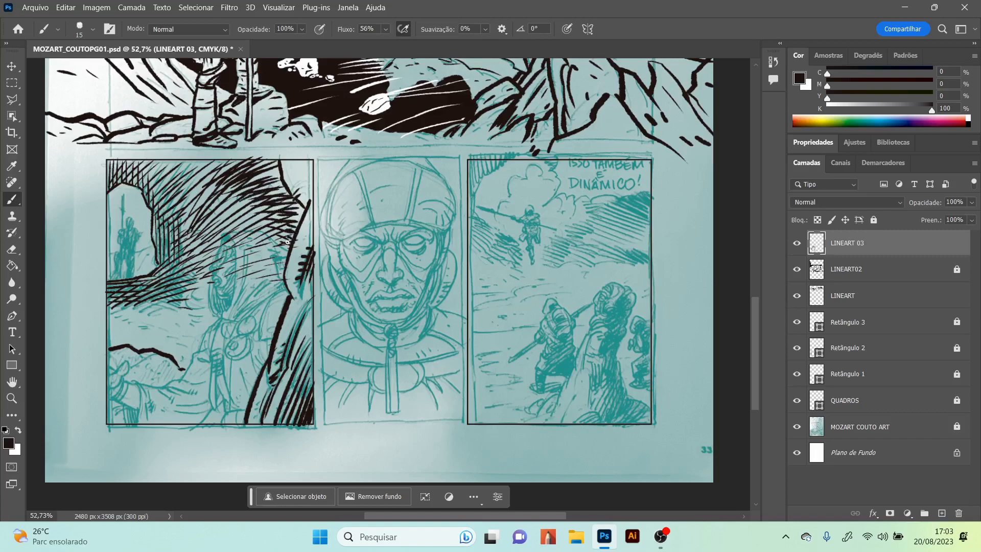
{"action": "mouse_move", "coordinate": [242, 177]}
{"action": "left_mouse_down"}
{"action": "mouse_move", "coordinate": [275, 162]}
{"action": "mouse_move", "coordinate": [279, 170]}
{"action": "left_mouse_up"}
{"action": "left_click_drag", "start_coordinate": [251, 181], "coordinate": [285, 175]}
{"action": "mouse_move", "coordinate": [263, 186]}
{"action": "left_mouse_down"}
{"action": "mouse_move", "coordinate": [280, 179]}
{"action": "mouse_move", "coordinate": [287, 189]}
{"action": "left_mouse_up"}
{"action": "left_click_drag", "start_coordinate": [276, 198], "coordinate": [297, 199]}
{"action": "left_click_drag", "start_coordinate": [289, 213], "coordinate": [302, 207]}
{"action": "left_click_drag", "start_coordinate": [288, 217], "coordinate": [300, 215]}
{"action": "left_click_drag", "start_coordinate": [290, 226], "coordinate": [299, 220]}
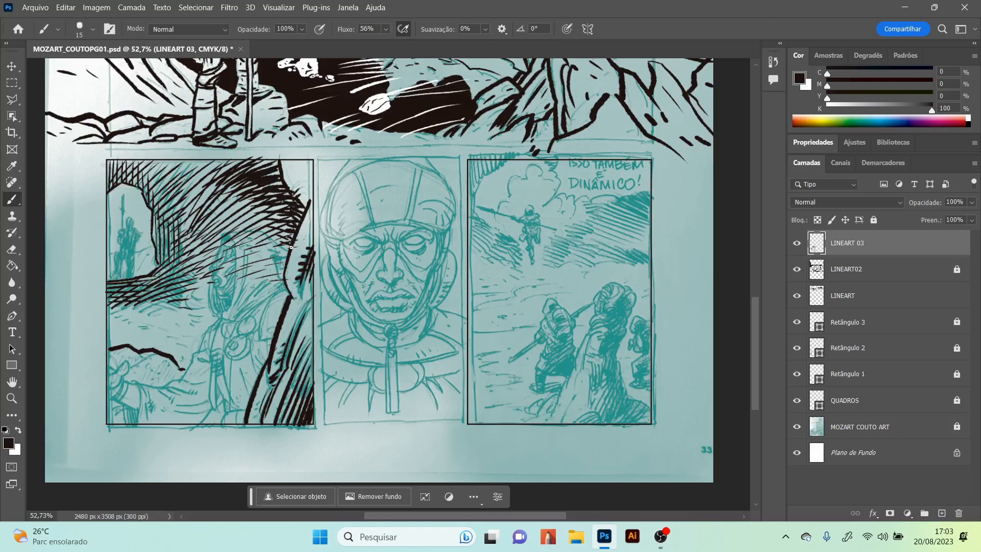
Step: Cross-hatch the upper-right background of the first panel until the shadow near the rock is almost solid black
{"action": "mouse_move", "coordinate": [249, 170]}
{"action": "left_mouse_down"}
{"action": "mouse_move", "coordinate": [279, 157]}
{"action": "mouse_move", "coordinate": [209, 177]}
{"action": "mouse_move", "coordinate": [183, 173]}
{"action": "left_mouse_up"}
{"action": "mouse_move", "coordinate": [259, 242]}
{"action": "left_mouse_down"}
{"action": "mouse_move", "coordinate": [291, 234]}
{"action": "mouse_move", "coordinate": [289, 220]}
{"action": "mouse_move", "coordinate": [274, 217]}
{"action": "mouse_move", "coordinate": [288, 208]}
{"action": "left_mouse_up"}
{"action": "mouse_move", "coordinate": [246, 205]}
{"action": "left_mouse_down"}
{"action": "mouse_move", "coordinate": [285, 206]}
{"action": "mouse_move", "coordinate": [251, 177]}
{"action": "left_mouse_up"}
{"action": "mouse_move", "coordinate": [278, 196]}
{"action": "left_mouse_down"}
{"action": "mouse_move", "coordinate": [285, 191]}
{"action": "mouse_move", "coordinate": [254, 163]}
{"action": "mouse_move", "coordinate": [280, 164]}
{"action": "left_mouse_up"}
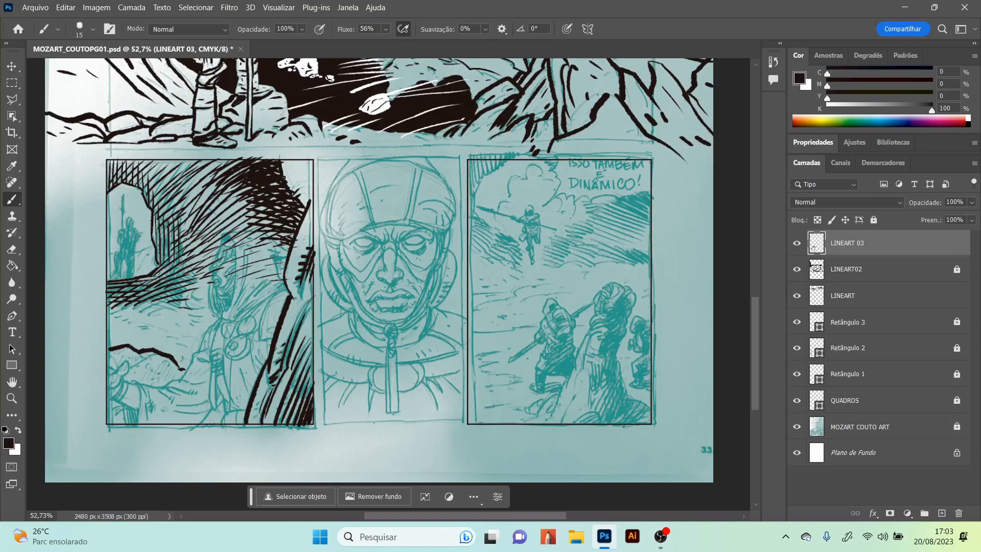
Step: Darken the first panel's upper background with more diagonal hatching from the cave wall down behind the hooded figure to the right-hand rock
{"action": "mouse_move", "coordinate": [260, 193]}
{"action": "left_mouse_down"}
{"action": "mouse_move", "coordinate": [221, 213]}
{"action": "mouse_move", "coordinate": [261, 186]}
{"action": "mouse_move", "coordinate": [250, 189]}
{"action": "mouse_move", "coordinate": [209, 219]}
{"action": "mouse_move", "coordinate": [253, 182]}
{"action": "mouse_move", "coordinate": [173, 226]}
{"action": "mouse_move", "coordinate": [243, 174]}
{"action": "mouse_move", "coordinate": [182, 211]}
{"action": "left_mouse_up"}
{"action": "left_click_drag", "start_coordinate": [227, 171], "coordinate": [204, 181]}
{"action": "left_click_drag", "start_coordinate": [207, 180], "coordinate": [161, 211]}
{"action": "left_click_drag", "start_coordinate": [228, 164], "coordinate": [173, 192]}
{"action": "left_click_drag", "start_coordinate": [250, 208], "coordinate": [204, 234]}
{"action": "mouse_move", "coordinate": [258, 210]}
{"action": "left_mouse_down"}
{"action": "mouse_move", "coordinate": [212, 233]}
{"action": "mouse_move", "coordinate": [226, 245]}
{"action": "left_mouse_up"}
{"action": "mouse_move", "coordinate": [284, 234]}
{"action": "left_mouse_down"}
{"action": "mouse_move", "coordinate": [240, 246]}
{"action": "mouse_move", "coordinate": [260, 257]}
{"action": "left_mouse_up"}
{"action": "mouse_move", "coordinate": [290, 247]}
{"action": "left_mouse_down"}
{"action": "mouse_move", "coordinate": [267, 259]}
{"action": "mouse_move", "coordinate": [281, 260]}
{"action": "left_mouse_up"}
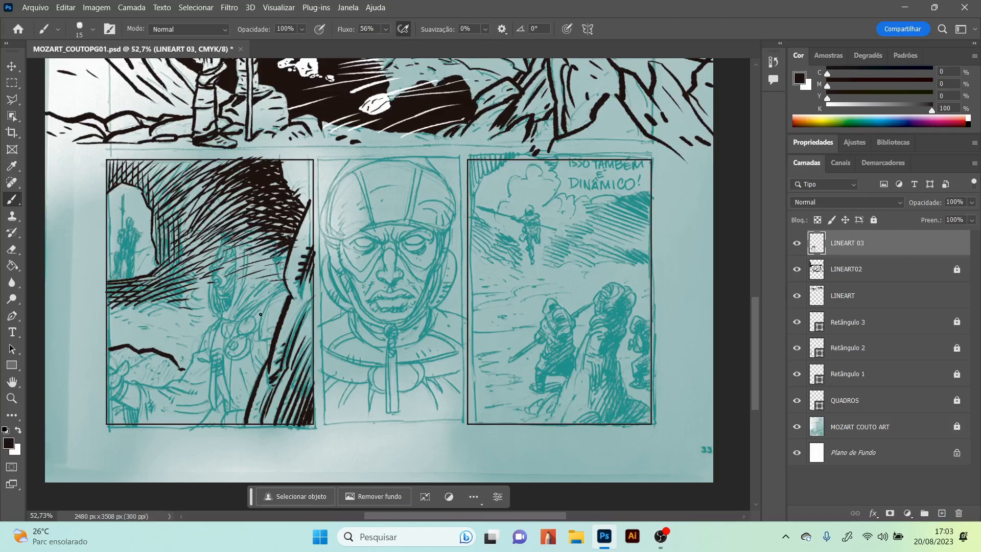
Step: Close the remaining gaps in the shadow beside the upper-right rock edge with short overlapping strokes above the figure's shoulder
{"action": "mouse_move", "coordinate": [287, 180]}
{"action": "left_mouse_down"}
{"action": "mouse_move", "coordinate": [281, 161]}
{"action": "mouse_move", "coordinate": [293, 193]}
{"action": "left_mouse_up"}
{"action": "mouse_move", "coordinate": [270, 186]}
{"action": "left_mouse_down"}
{"action": "mouse_move", "coordinate": [293, 215]}
{"action": "mouse_move", "coordinate": [283, 239]}
{"action": "left_mouse_up"}
{"action": "mouse_move", "coordinate": [298, 205]}
{"action": "left_mouse_down"}
{"action": "mouse_move", "coordinate": [304, 209]}
{"action": "mouse_move", "coordinate": [294, 208]}
{"action": "left_mouse_up"}
{"action": "mouse_move", "coordinate": [278, 237]}
{"action": "left_mouse_down"}
{"action": "mouse_move", "coordinate": [247, 228]}
{"action": "mouse_move", "coordinate": [249, 243]}
{"action": "left_mouse_up"}
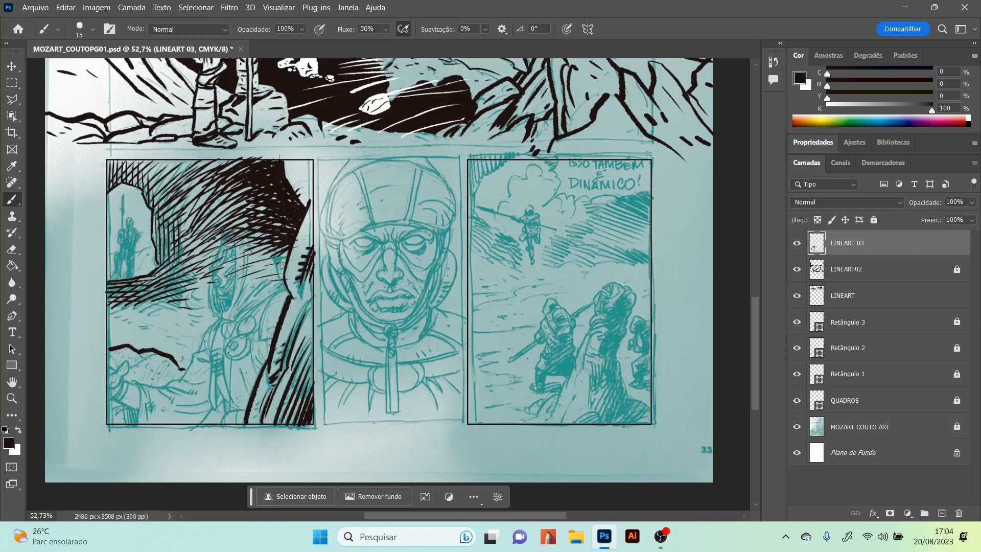
Step: Darken the hatched ledge below the cave opening, ink a ground line inside the opening and scatter short strokes across the ground
{"action": "left_click_drag", "start_coordinate": [107, 285], "coordinate": [172, 278]}
{"action": "left_click_drag", "start_coordinate": [109, 303], "coordinate": [170, 283]}
{"action": "mouse_move", "coordinate": [130, 299]}
{"action": "left_mouse_down"}
{"action": "mouse_move", "coordinate": [160, 292]}
{"action": "mouse_move", "coordinate": [195, 319]}
{"action": "left_mouse_up"}
{"action": "left_click_drag", "start_coordinate": [175, 315], "coordinate": [209, 326]}
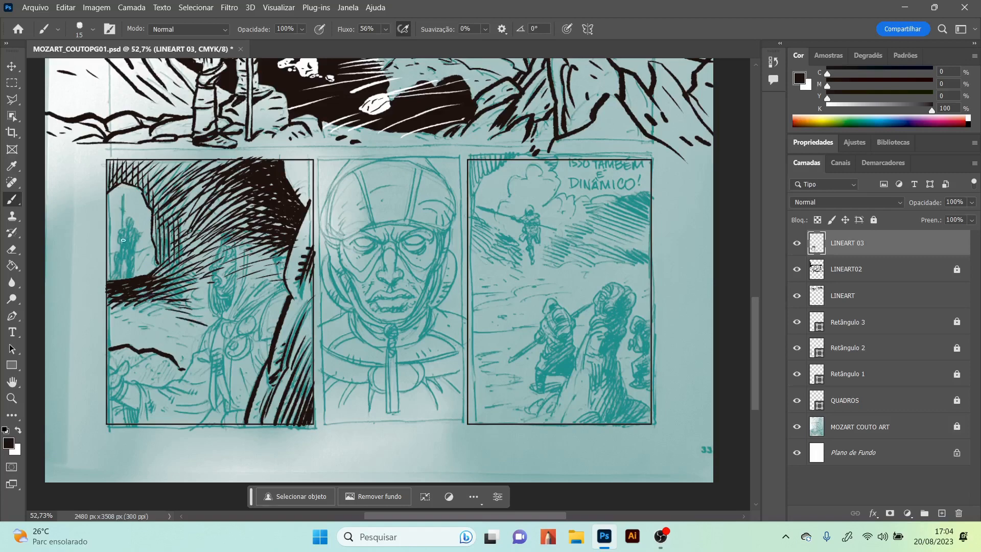
{"action": "mouse_move", "coordinate": [108, 251]}
{"action": "left_mouse_down"}
{"action": "mouse_move", "coordinate": [150, 244]}
{"action": "mouse_move", "coordinate": [135, 276]}
{"action": "mouse_move", "coordinate": [134, 264]}
{"action": "left_mouse_up"}
{"action": "left_click_drag", "start_coordinate": [295, 176], "coordinate": [307, 191]}
{"action": "left_click_drag", "start_coordinate": [289, 250], "coordinate": [280, 260]}
{"action": "left_click_drag", "start_coordinate": [113, 312], "coordinate": [172, 339]}
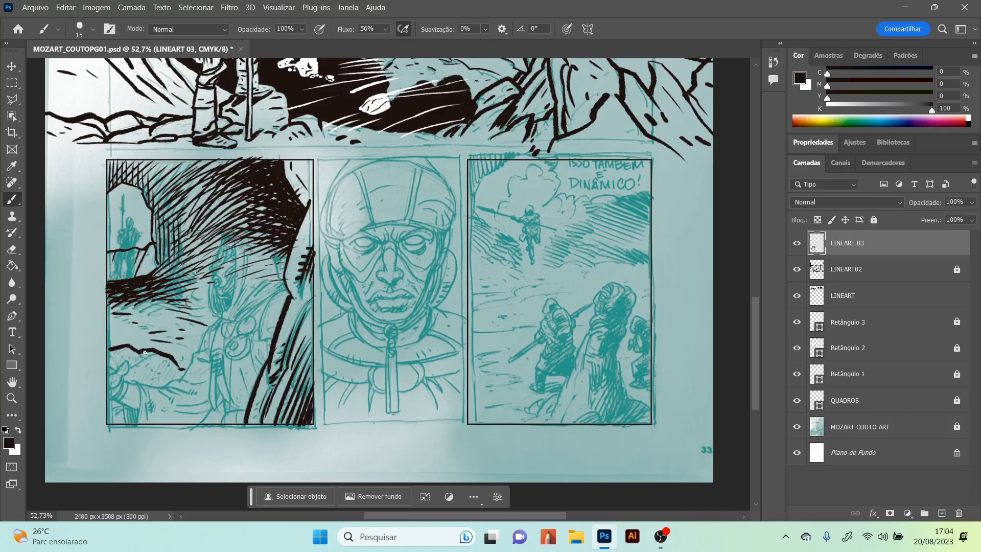
Step: Fill the foreground rock on the left of the first panel solid black with the brush enlarged to 30
{"action": "left_click_drag", "start_coordinate": [108, 352], "coordinate": [110, 363]}
{"action": "key", "text": "bracketright"}
{"action": "key", "text": "bracketright"}
{"action": "key", "text": "bracketright"}
{"action": "mouse_move", "coordinate": [114, 367]}
{"action": "left_mouse_down"}
{"action": "mouse_move", "coordinate": [129, 359]}
{"action": "mouse_move", "coordinate": [126, 381]}
{"action": "mouse_move", "coordinate": [159, 383]}
{"action": "mouse_move", "coordinate": [185, 369]}
{"action": "mouse_move", "coordinate": [137, 355]}
{"action": "mouse_move", "coordinate": [154, 367]}
{"action": "mouse_move", "coordinate": [141, 373]}
{"action": "mouse_move", "coordinate": [135, 364]}
{"action": "mouse_move", "coordinate": [134, 377]}
{"action": "mouse_move", "coordinate": [158, 376]}
{"action": "mouse_move", "coordinate": [128, 381]}
{"action": "mouse_move", "coordinate": [167, 374]}
{"action": "mouse_move", "coordinate": [134, 353]}
{"action": "mouse_move", "coordinate": [113, 365]}
{"action": "mouse_move", "coordinate": [107, 351]}
{"action": "mouse_move", "coordinate": [109, 362]}
{"action": "left_mouse_up"}
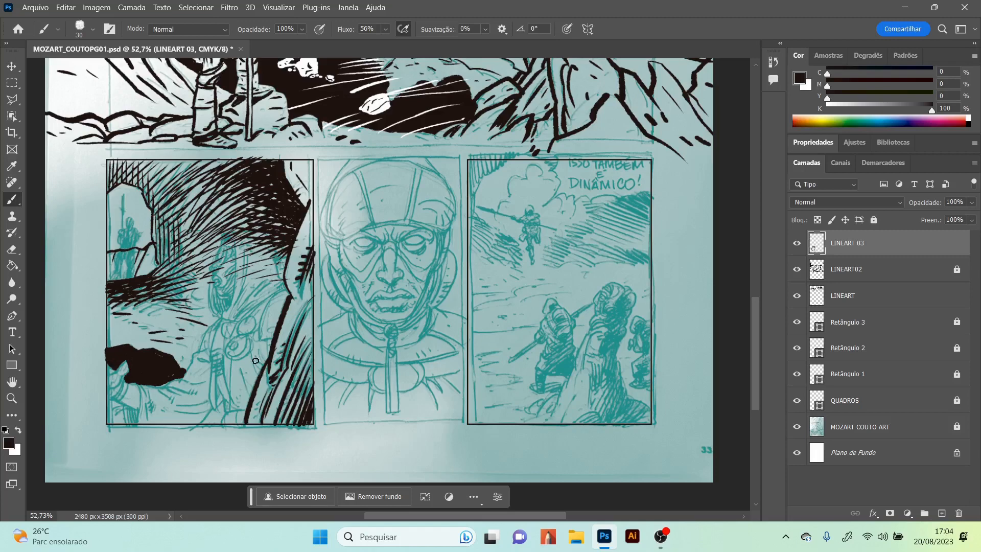
Step: Add small dashes to the ground around the foreground rock and fill the panel's lower-left corner solid black
{"action": "left_click_drag", "start_coordinate": [179, 349], "coordinate": [189, 347]}
{"action": "left_click_drag", "start_coordinate": [156, 312], "coordinate": [148, 314]}
{"action": "left_click_drag", "start_coordinate": [140, 311], "coordinate": [145, 310]}
{"action": "mouse_move", "coordinate": [108, 405]}
{"action": "left_mouse_down"}
{"action": "mouse_move", "coordinate": [109, 422]}
{"action": "mouse_move", "coordinate": [122, 409]}
{"action": "mouse_move", "coordinate": [124, 422]}
{"action": "mouse_move", "coordinate": [108, 421]}
{"action": "mouse_move", "coordinate": [119, 414]}
{"action": "left_mouse_up"}
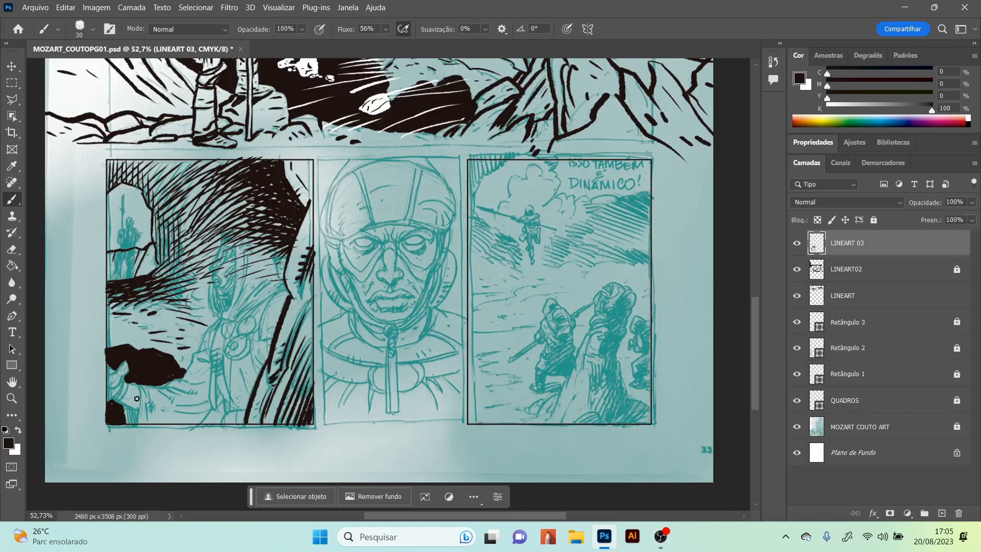
Step: Lower the LINEART 03 layer's opacity to 34% and create a new layer named PERSONAGEM above it
{"action": "left_click", "coordinate": [972, 203]}
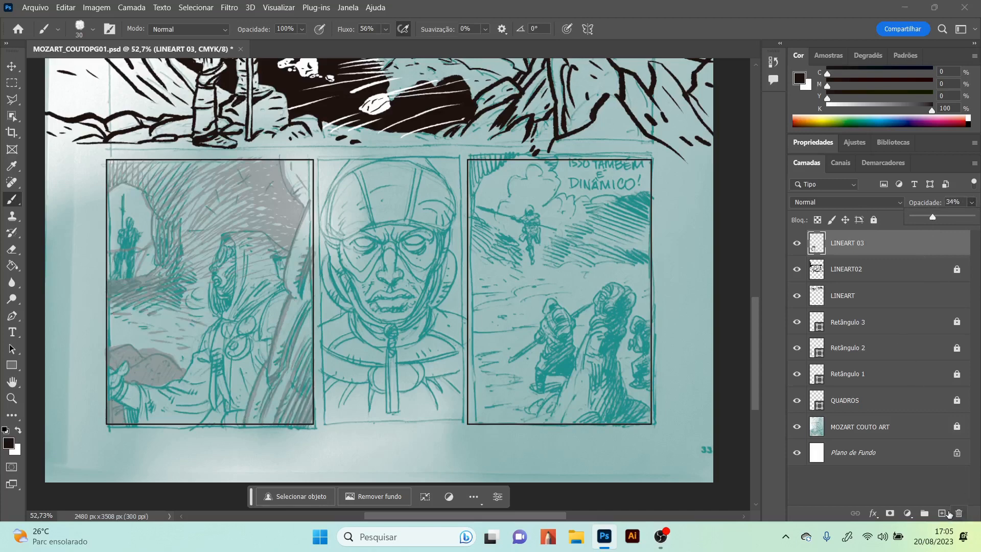
{"action": "left_click", "coordinate": [942, 513]}
{"action": "double_click", "coordinate": [848, 243]}
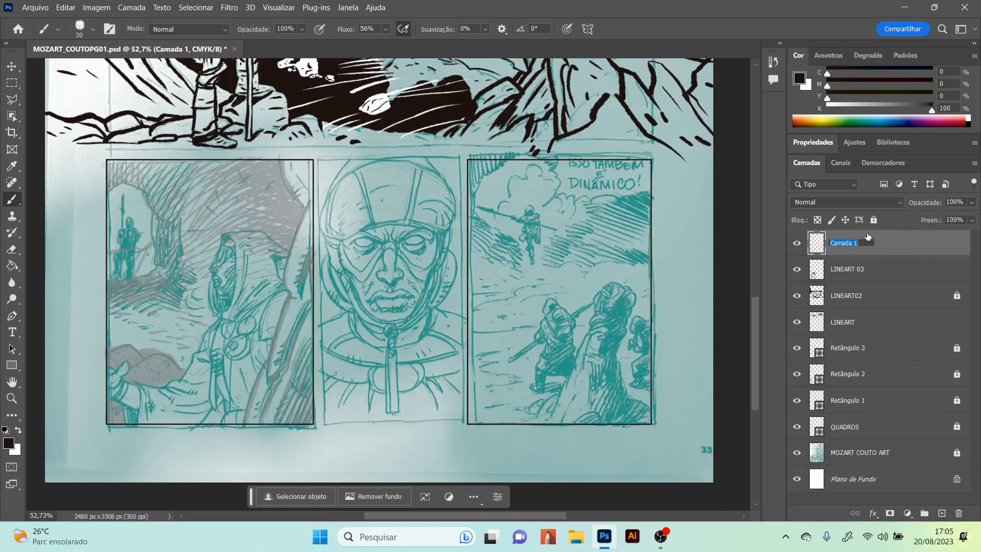
{"action": "key", "text": "Caps_Lock"}
{"action": "type", "text": "PERSONAGEM"}
{"action": "key", "text": "Return"}
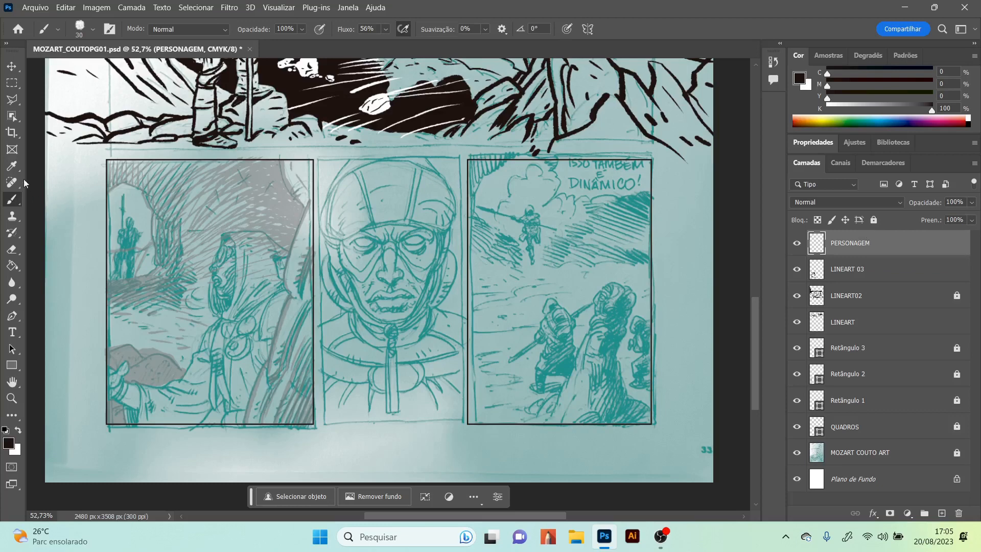
Step: Erase the background hatching that overlaps the hooded figure's head on the LINEART 03 layer
{"action": "left_click", "coordinate": [12, 250]}
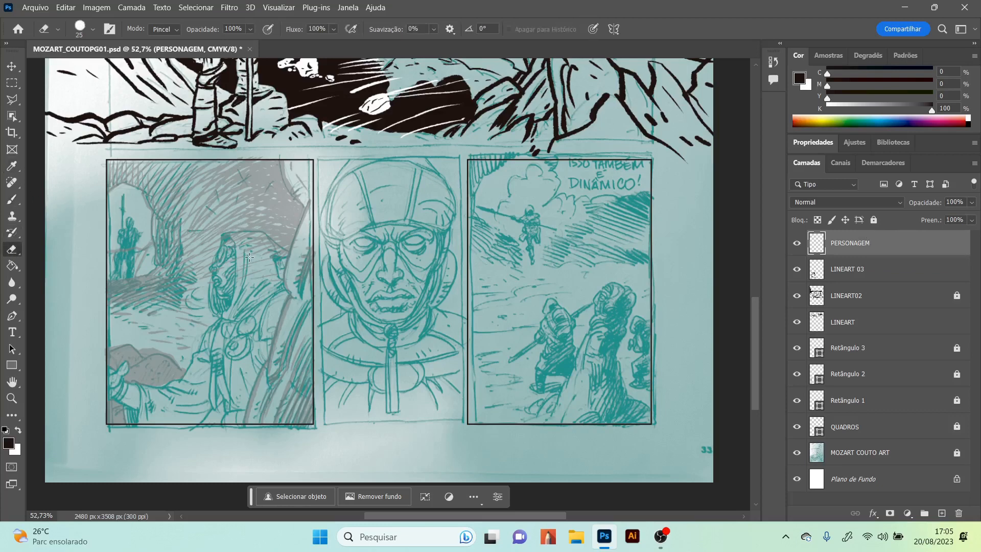
{"action": "key", "text": "Caps_Lock"}
{"action": "key", "text": "alt+bracketleft"}
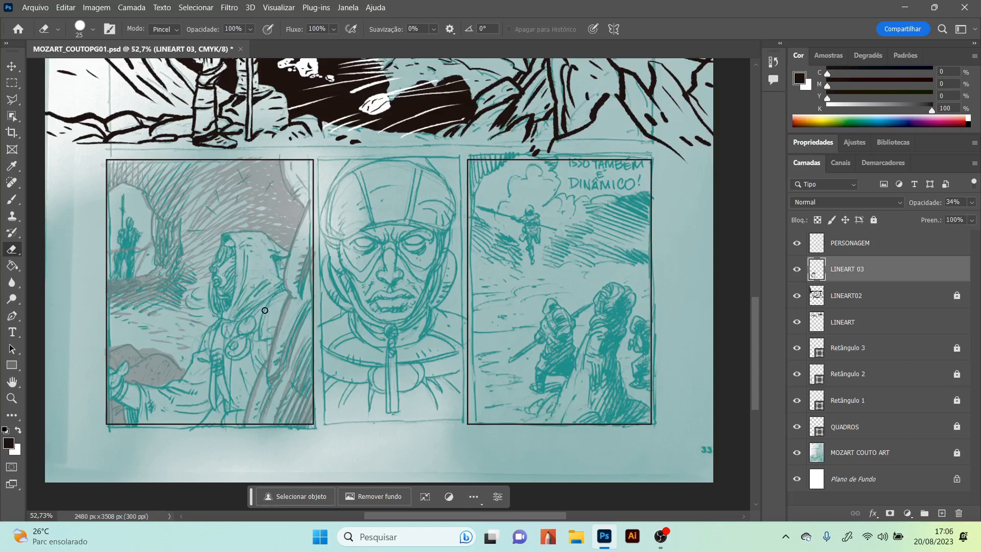
Step: Ink the outer contour of the figure's hood, back and shoulder on the PERSONAGEM layer with a size 15 brush
{"action": "left_click", "coordinate": [876, 243]}
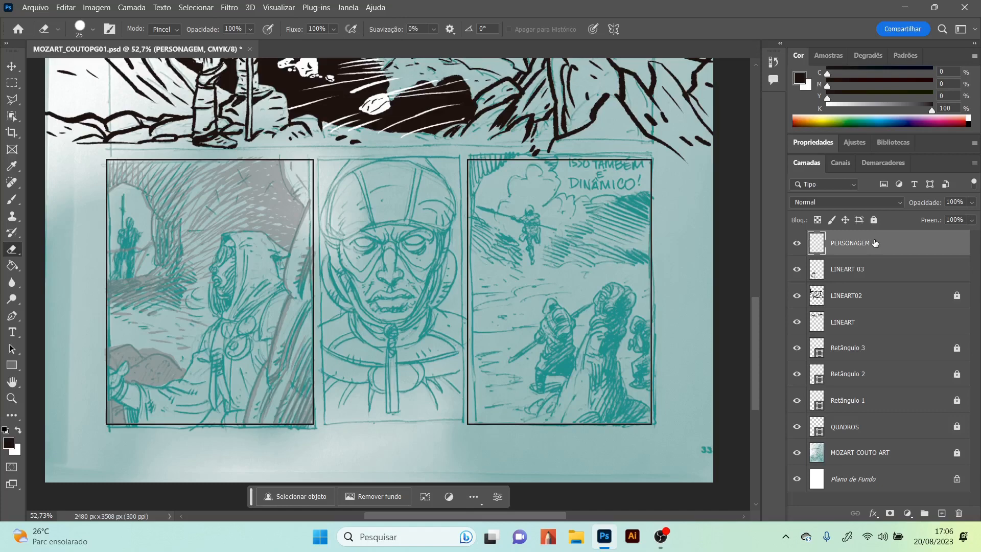
{"action": "left_click", "coordinate": [15, 203]}
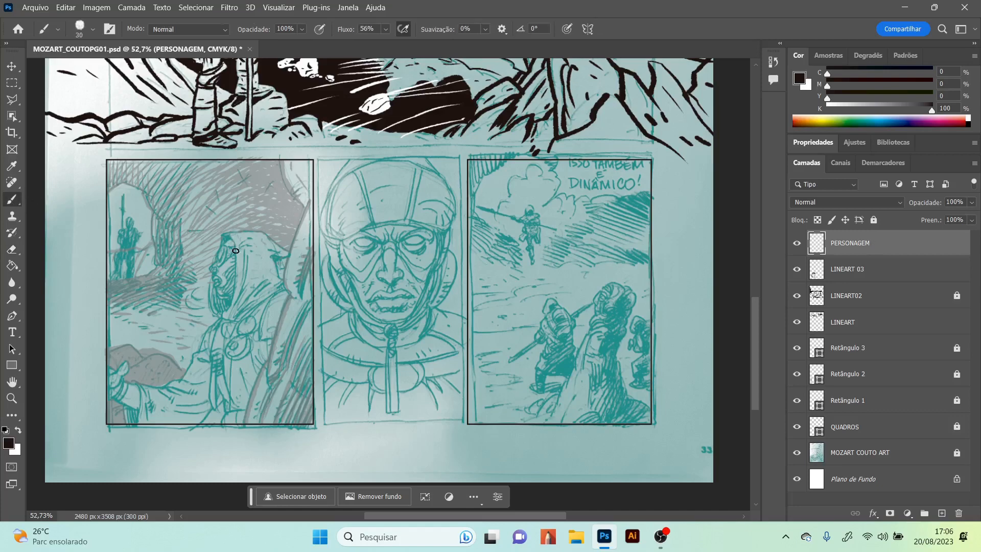
{"action": "left_click", "coordinate": [12, 399]}
{"action": "left_click_drag", "start_coordinate": [234, 264], "coordinate": [303, 258]}
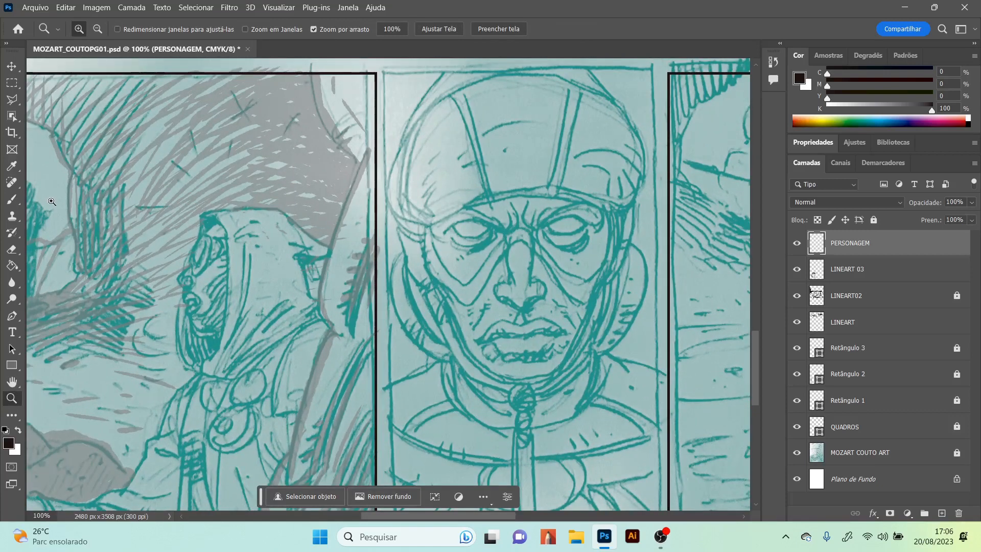
{"action": "left_click", "coordinate": [12, 199]}
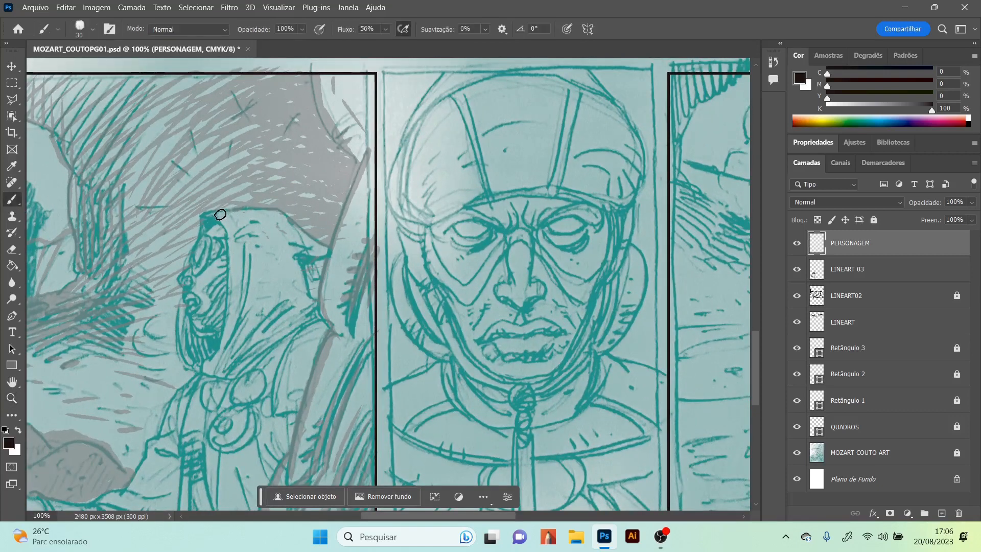
{"action": "key", "text": "bracketleft"}
{"action": "key", "text": "bracketleft"}
{"action": "mouse_move", "coordinate": [204, 227]}
{"action": "left_mouse_down"}
{"action": "mouse_move", "coordinate": [203, 216]}
{"action": "mouse_move", "coordinate": [238, 206]}
{"action": "mouse_move", "coordinate": [280, 207]}
{"action": "mouse_move", "coordinate": [333, 244]}
{"action": "mouse_move", "coordinate": [326, 255]}
{"action": "mouse_move", "coordinate": [301, 256]}
{"action": "mouse_move", "coordinate": [310, 247]}
{"action": "mouse_move", "coordinate": [322, 306]}
{"action": "mouse_move", "coordinate": [271, 384]}
{"action": "mouse_move", "coordinate": [273, 410]}
{"action": "left_mouse_up"}
{"action": "mouse_move", "coordinate": [277, 375]}
{"action": "left_mouse_down"}
{"action": "mouse_move", "coordinate": [272, 409]}
{"action": "mouse_move", "coordinate": [301, 409]}
{"action": "mouse_move", "coordinate": [292, 411]}
{"action": "mouse_move", "coordinate": [288, 455]}
{"action": "left_mouse_up"}
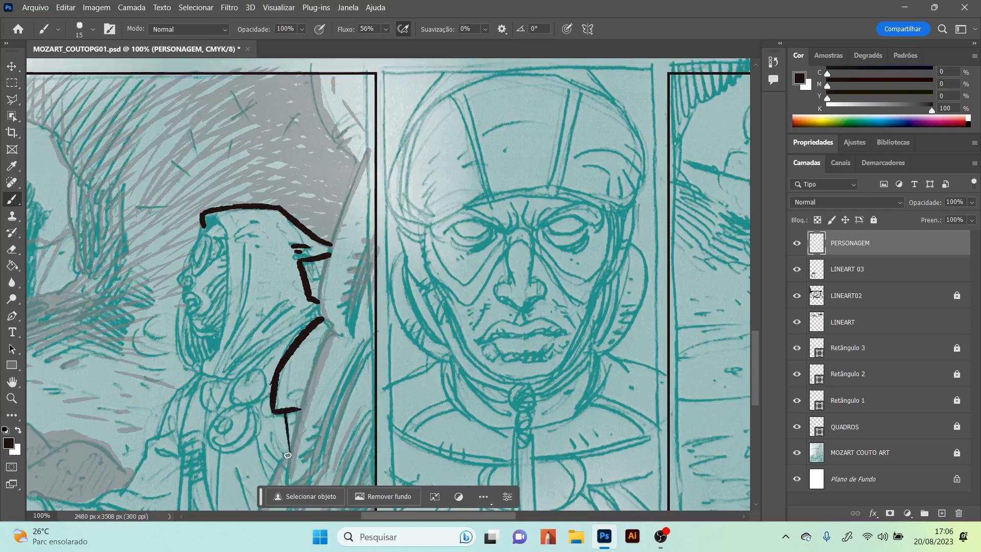
Step: Ink the two rounded clasps and ringed medallion on the figure's chest, plus the banded strap hanging beside them
{"action": "mouse_move", "coordinate": [244, 375]}
{"action": "left_mouse_down"}
{"action": "mouse_move", "coordinate": [233, 401]}
{"action": "mouse_move", "coordinate": [265, 393]}
{"action": "mouse_move", "coordinate": [259, 370]}
{"action": "mouse_move", "coordinate": [249, 370]}
{"action": "mouse_move", "coordinate": [243, 391]}
{"action": "mouse_move", "coordinate": [257, 432]}
{"action": "mouse_move", "coordinate": [227, 454]}
{"action": "mouse_move", "coordinate": [258, 434]}
{"action": "mouse_move", "coordinate": [245, 434]}
{"action": "left_mouse_up"}
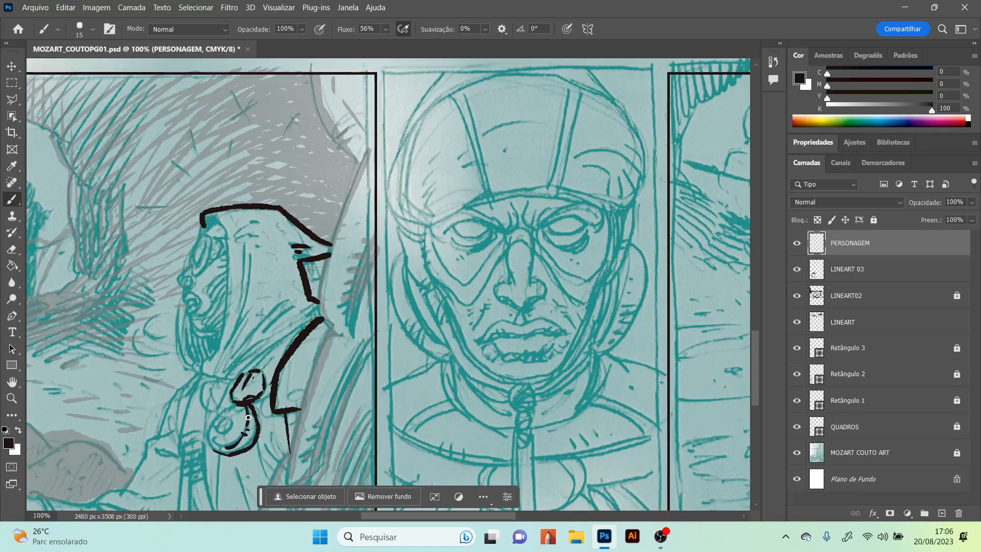
{"action": "mouse_move", "coordinate": [216, 453]}
{"action": "left_mouse_down"}
{"action": "mouse_move", "coordinate": [209, 428]}
{"action": "mouse_move", "coordinate": [238, 409]}
{"action": "left_mouse_up"}
{"action": "left_click_drag", "start_coordinate": [224, 434], "coordinate": [236, 425]}
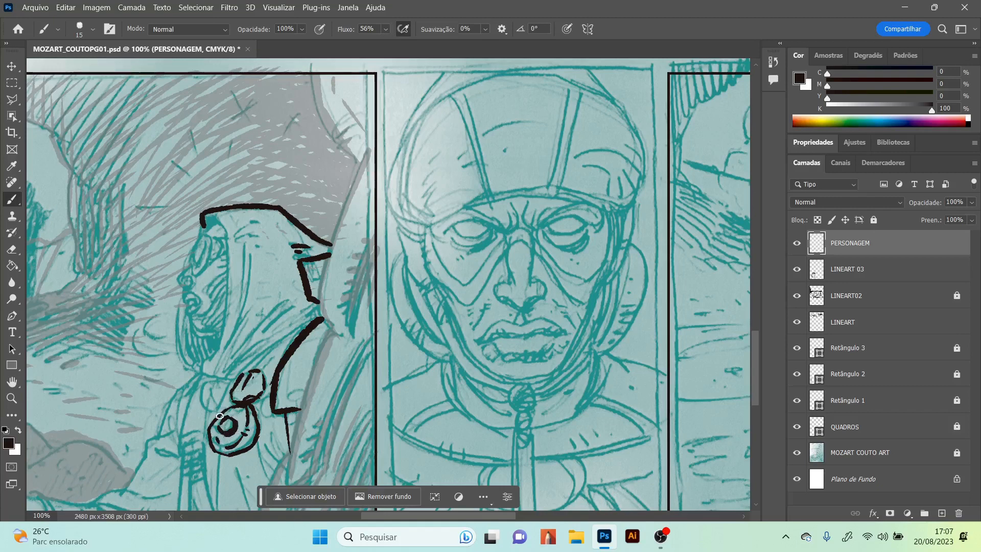
{"action": "mouse_move", "coordinate": [232, 382]}
{"action": "left_mouse_down"}
{"action": "mouse_move", "coordinate": [219, 411]}
{"action": "mouse_move", "coordinate": [205, 405]}
{"action": "mouse_move", "coordinate": [202, 387]}
{"action": "mouse_move", "coordinate": [231, 383]}
{"action": "left_mouse_up"}
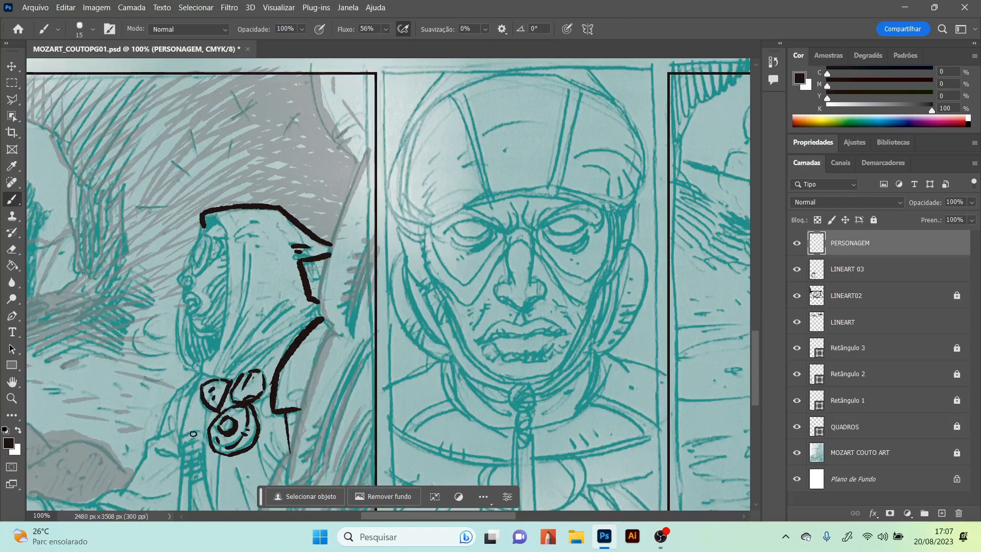
{"action": "mouse_move", "coordinate": [203, 372]}
{"action": "left_mouse_down"}
{"action": "mouse_move", "coordinate": [186, 440]}
{"action": "mouse_move", "coordinate": [213, 442]}
{"action": "mouse_move", "coordinate": [206, 415]}
{"action": "mouse_move", "coordinate": [179, 441]}
{"action": "mouse_move", "coordinate": [181, 455]}
{"action": "mouse_move", "coordinate": [210, 444]}
{"action": "mouse_move", "coordinate": [203, 470]}
{"action": "mouse_move", "coordinate": [191, 454]}
{"action": "mouse_move", "coordinate": [195, 472]}
{"action": "mouse_move", "coordinate": [202, 457]}
{"action": "mouse_move", "coordinate": [186, 461]}
{"action": "mouse_move", "coordinate": [191, 468]}
{"action": "mouse_move", "coordinate": [183, 455]}
{"action": "mouse_move", "coordinate": [181, 476]}
{"action": "mouse_move", "coordinate": [194, 449]}
{"action": "mouse_move", "coordinate": [192, 482]}
{"action": "left_mouse_up"}
{"action": "mouse_move", "coordinate": [191, 482]}
{"action": "left_mouse_down"}
{"action": "mouse_move", "coordinate": [206, 475]}
{"action": "mouse_move", "coordinate": [214, 511]}
{"action": "mouse_move", "coordinate": [181, 501]}
{"action": "mouse_move", "coordinate": [193, 510]}
{"action": "left_mouse_up"}
Step: Ink the long strap below the medallion, the robe folds beside it and the small details behind the figure's shoulder line
{"action": "scroll", "coordinate": [203, 477], "scroll_direction": "left", "scroll_amount": 10}
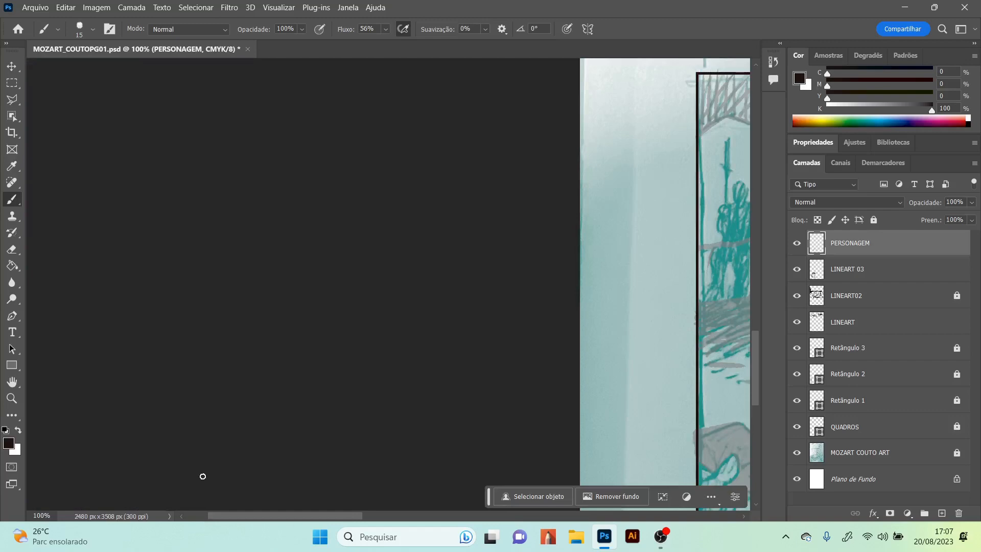
{"action": "key", "text": "ctrl+0"}
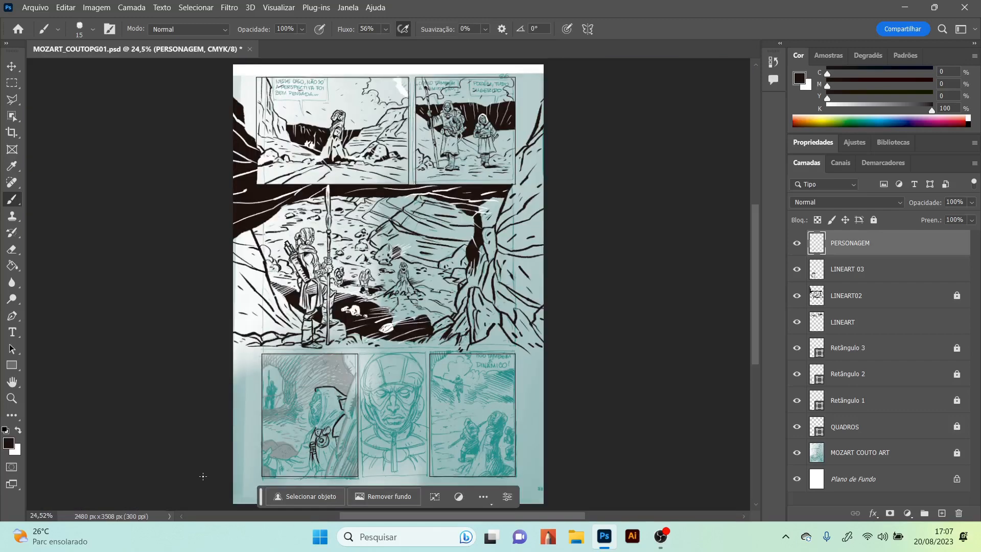
{"action": "left_click", "coordinate": [11, 398]}
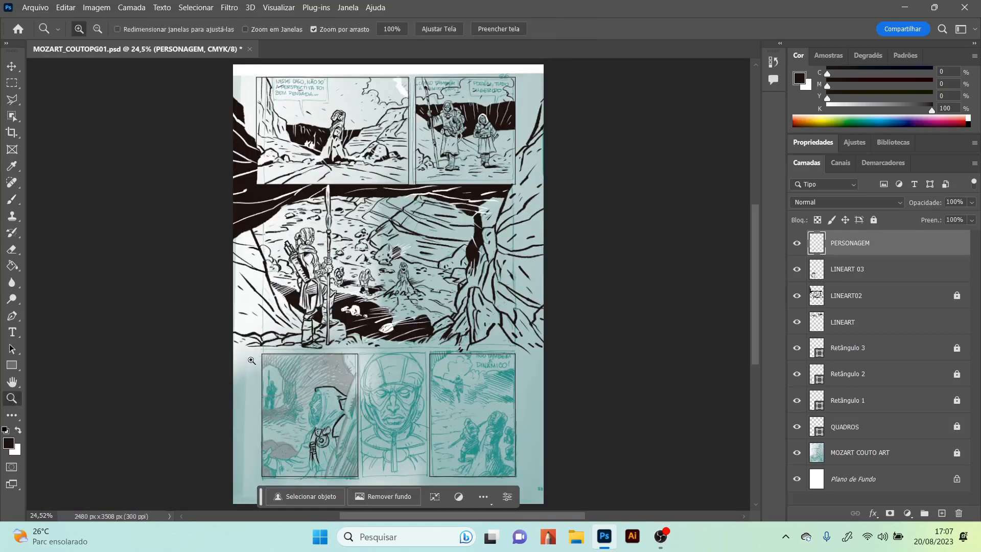
{"action": "left_click_drag", "start_coordinate": [313, 468], "coordinate": [367, 466]}
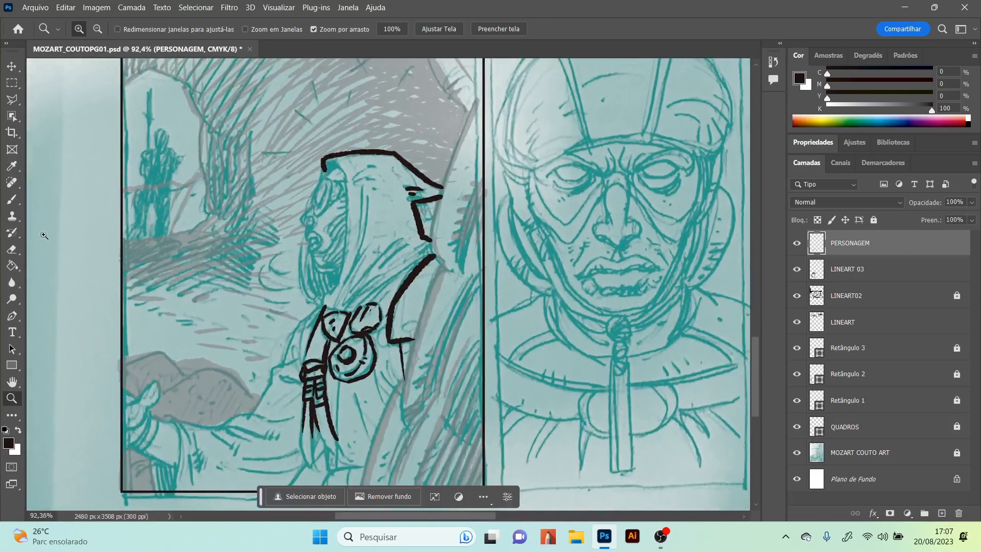
{"action": "left_click", "coordinate": [11, 201]}
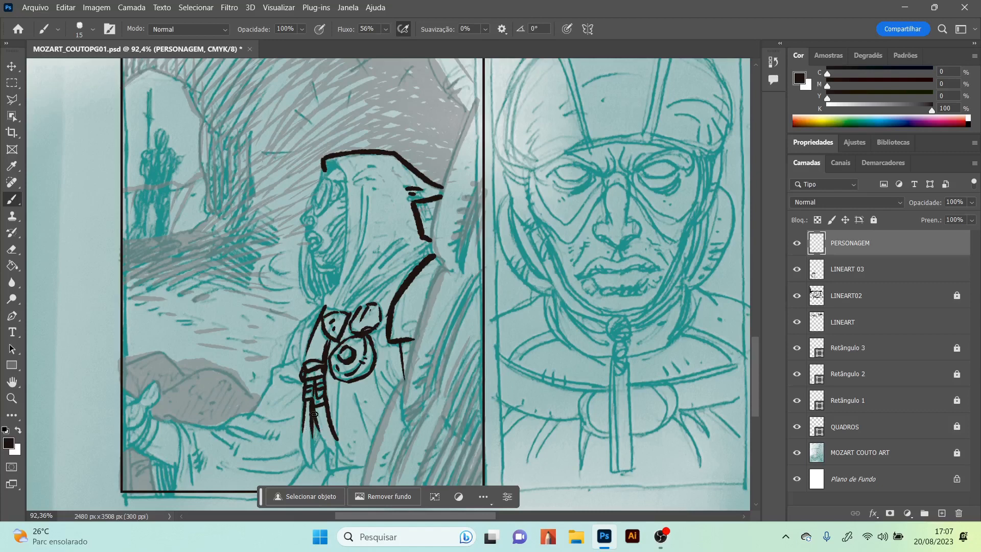
{"action": "mouse_move", "coordinate": [315, 417]}
{"action": "left_mouse_down"}
{"action": "mouse_move", "coordinate": [341, 450]}
{"action": "mouse_move", "coordinate": [338, 468]}
{"action": "mouse_move", "coordinate": [338, 430]}
{"action": "left_mouse_up"}
{"action": "left_click_drag", "start_coordinate": [341, 380], "coordinate": [327, 470]}
{"action": "left_click_drag", "start_coordinate": [353, 391], "coordinate": [368, 437]}
{"action": "mouse_move", "coordinate": [370, 364]}
{"action": "left_mouse_down"}
{"action": "mouse_move", "coordinate": [387, 405]}
{"action": "mouse_move", "coordinate": [378, 361]}
{"action": "mouse_move", "coordinate": [393, 388]}
{"action": "mouse_move", "coordinate": [390, 354]}
{"action": "mouse_move", "coordinate": [401, 376]}
{"action": "left_mouse_up"}
{"action": "mouse_move", "coordinate": [388, 324]}
{"action": "left_mouse_down"}
{"action": "mouse_move", "coordinate": [369, 335]}
{"action": "mouse_move", "coordinate": [390, 341]}
{"action": "mouse_move", "coordinate": [376, 347]}
{"action": "mouse_move", "coordinate": [408, 332]}
{"action": "left_mouse_up"}
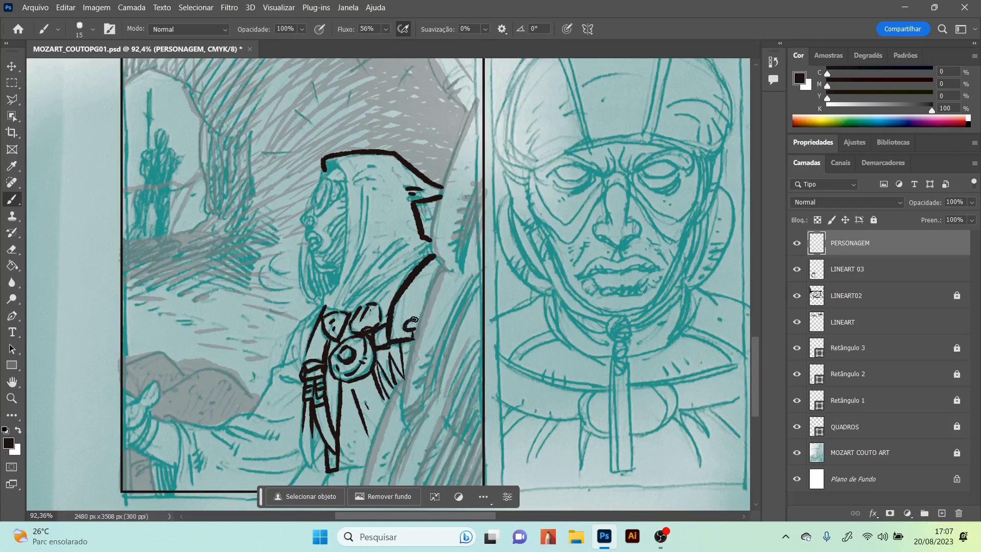
Step: Ink the pointed ends of the hanging straps with black between them, and draw the robe's lower edges down to the panel border
{"action": "mouse_move", "coordinate": [350, 426]}
{"action": "left_mouse_down"}
{"action": "mouse_move", "coordinate": [353, 456]}
{"action": "mouse_move", "coordinate": [339, 442]}
{"action": "mouse_move", "coordinate": [355, 464]}
{"action": "mouse_move", "coordinate": [318, 451]}
{"action": "mouse_move", "coordinate": [313, 467]}
{"action": "mouse_move", "coordinate": [309, 432]}
{"action": "left_mouse_up"}
{"action": "left_click_drag", "start_coordinate": [310, 464], "coordinate": [301, 437]}
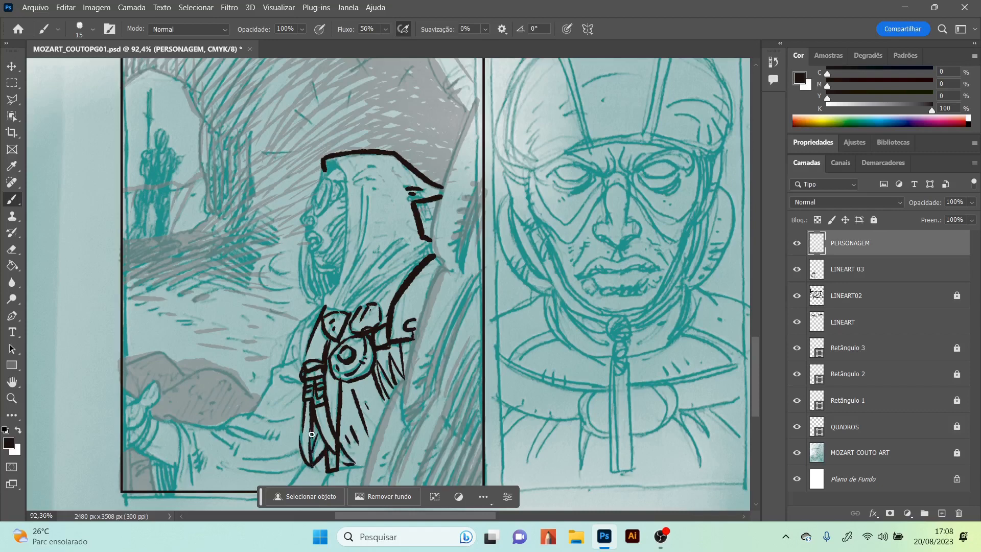
{"action": "mouse_move", "coordinate": [316, 427]}
{"action": "left_mouse_down"}
{"action": "mouse_move", "coordinate": [310, 457]}
{"action": "mouse_move", "coordinate": [319, 452]}
{"action": "left_mouse_up"}
{"action": "left_click_drag", "start_coordinate": [754, 357], "coordinate": [752, 373]}
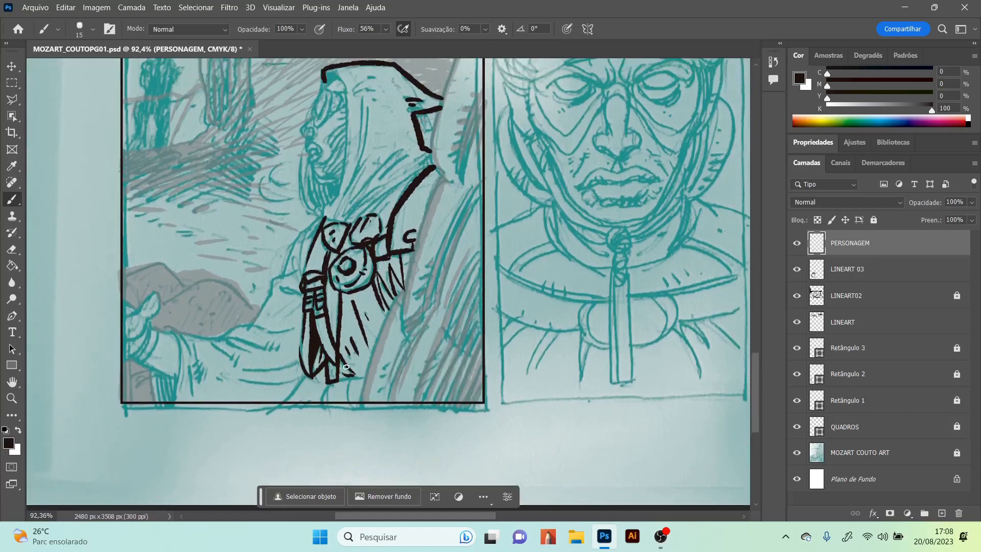
{"action": "mouse_move", "coordinate": [329, 385]}
{"action": "left_mouse_down"}
{"action": "mouse_move", "coordinate": [325, 404]}
{"action": "mouse_move", "coordinate": [353, 401]}
{"action": "mouse_move", "coordinate": [357, 375]}
{"action": "left_mouse_up"}
{"action": "left_click_drag", "start_coordinate": [282, 404], "coordinate": [308, 377]}
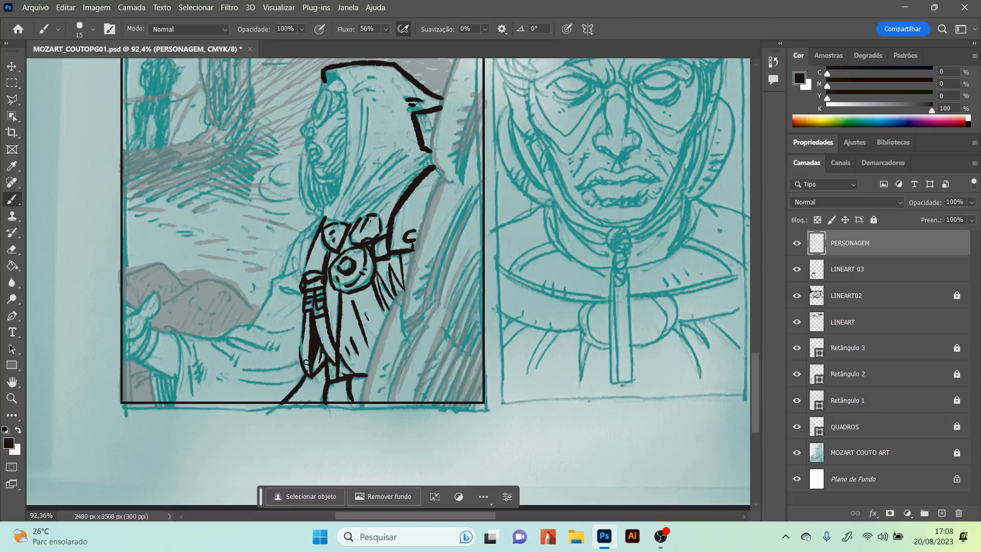
Step: Ink the folds of the extended sleeve and the upper arm contour up to the figure's collar
{"action": "mouse_move", "coordinate": [242, 382]}
{"action": "left_mouse_down"}
{"action": "mouse_move", "coordinate": [304, 373]}
{"action": "mouse_move", "coordinate": [301, 357]}
{"action": "left_mouse_up"}
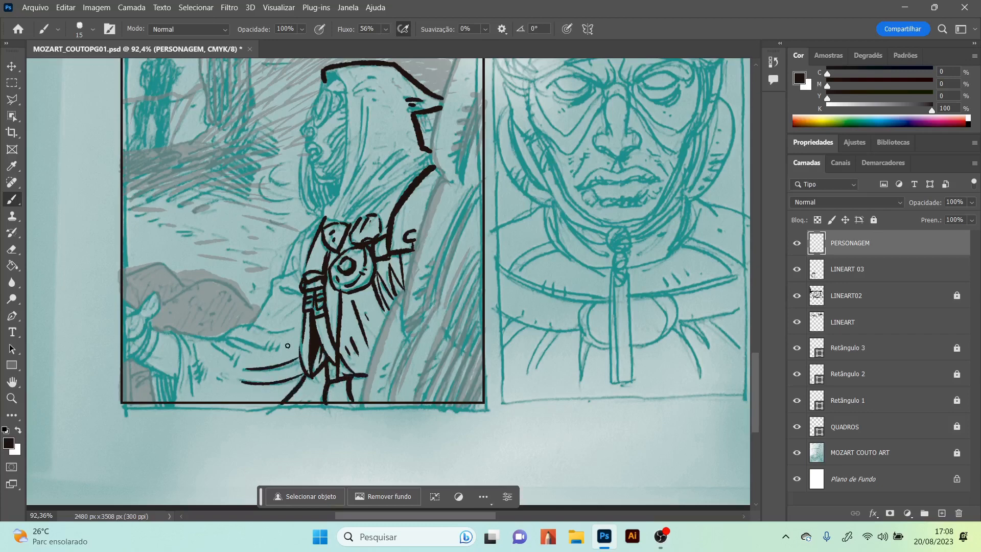
{"action": "mouse_move", "coordinate": [201, 340]}
{"action": "left_mouse_down"}
{"action": "mouse_move", "coordinate": [232, 358]}
{"action": "mouse_move", "coordinate": [235, 350]}
{"action": "mouse_move", "coordinate": [233, 360]}
{"action": "mouse_move", "coordinate": [262, 352]}
{"action": "mouse_move", "coordinate": [236, 337]}
{"action": "mouse_move", "coordinate": [271, 339]}
{"action": "left_mouse_up"}
{"action": "left_click_drag", "start_coordinate": [274, 346], "coordinate": [284, 341]}
{"action": "mouse_move", "coordinate": [222, 337]}
{"action": "left_mouse_down"}
{"action": "mouse_move", "coordinate": [242, 324]}
{"action": "mouse_move", "coordinate": [302, 321]}
{"action": "mouse_move", "coordinate": [270, 284]}
{"action": "mouse_move", "coordinate": [299, 264]}
{"action": "mouse_move", "coordinate": [305, 230]}
{"action": "mouse_move", "coordinate": [295, 265]}
{"action": "mouse_move", "coordinate": [301, 295]}
{"action": "left_mouse_up"}
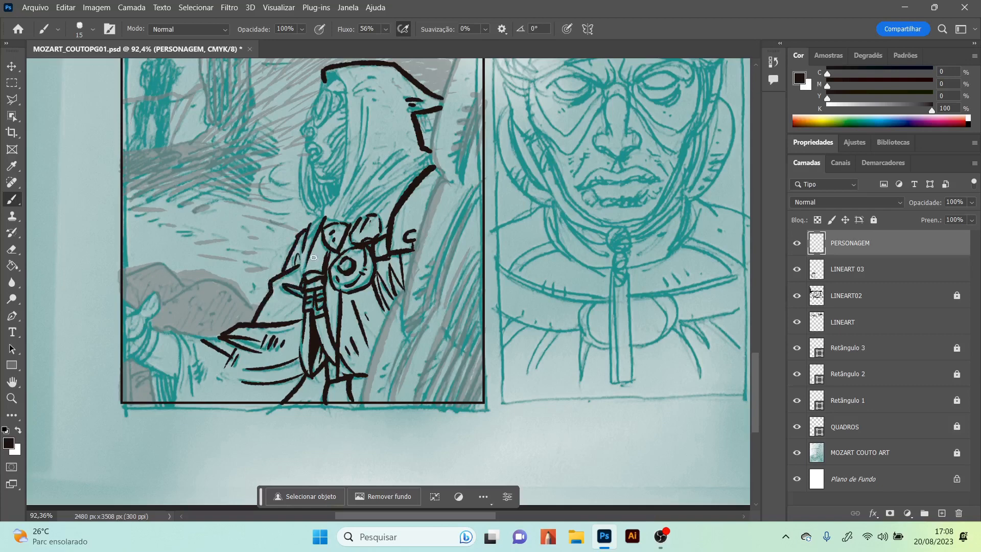
{"action": "left_click_drag", "start_coordinate": [307, 231], "coordinate": [323, 216]}
Step: Ink the wide sleeve opening with its folds, the outstretched hand and wrapped wrist, and the forearm's upper edge
{"action": "left_click_drag", "start_coordinate": [164, 329], "coordinate": [170, 401]}
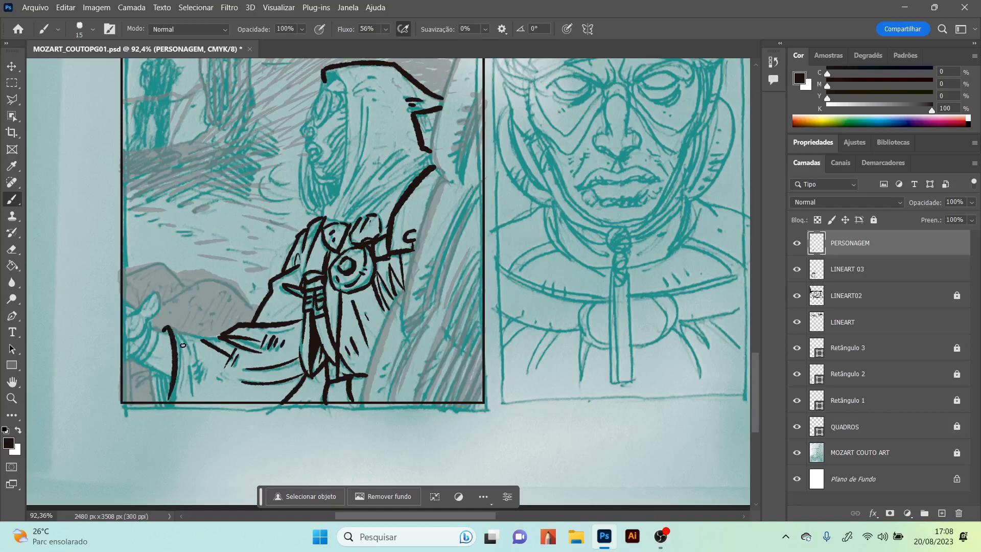
{"action": "mouse_move", "coordinate": [167, 328]}
{"action": "left_mouse_down"}
{"action": "mouse_move", "coordinate": [197, 377]}
{"action": "mouse_move", "coordinate": [228, 394]}
{"action": "mouse_move", "coordinate": [218, 372]}
{"action": "left_mouse_up"}
{"action": "left_click_drag", "start_coordinate": [221, 382], "coordinate": [233, 374]}
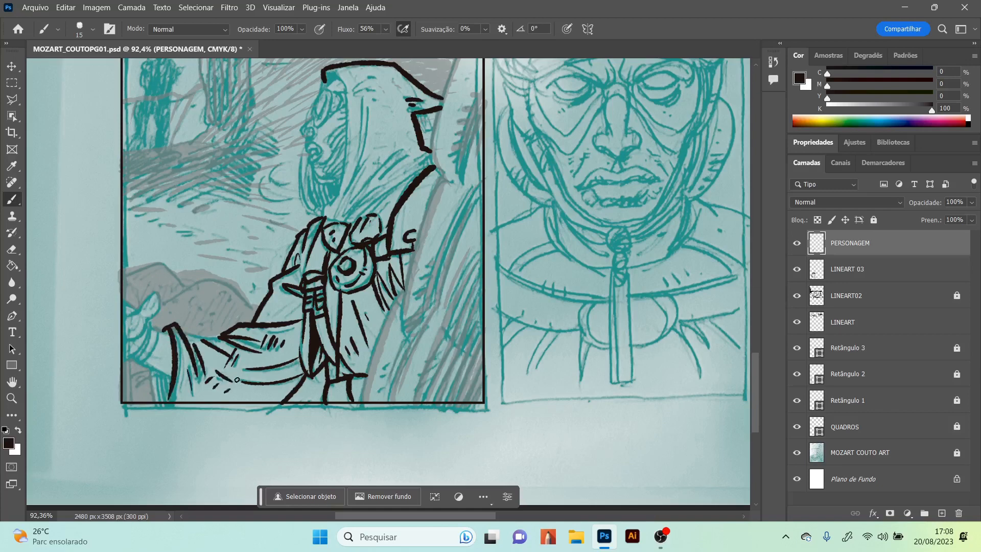
{"action": "mouse_move", "coordinate": [171, 333]}
{"action": "left_mouse_down"}
{"action": "mouse_move", "coordinate": [146, 321]}
{"action": "mouse_move", "coordinate": [156, 292]}
{"action": "mouse_move", "coordinate": [124, 317]}
{"action": "mouse_move", "coordinate": [138, 311]}
{"action": "left_mouse_up"}
{"action": "mouse_move", "coordinate": [122, 359]}
{"action": "left_mouse_down"}
{"action": "mouse_move", "coordinate": [144, 322]}
{"action": "mouse_move", "coordinate": [125, 365]}
{"action": "left_mouse_up"}
{"action": "mouse_move", "coordinate": [158, 326]}
{"action": "left_mouse_down"}
{"action": "mouse_move", "coordinate": [134, 360]}
{"action": "mouse_move", "coordinate": [173, 382]}
{"action": "mouse_move", "coordinate": [155, 406]}
{"action": "mouse_move", "coordinate": [159, 375]}
{"action": "mouse_move", "coordinate": [168, 405]}
{"action": "mouse_move", "coordinate": [173, 397]}
{"action": "left_mouse_up"}
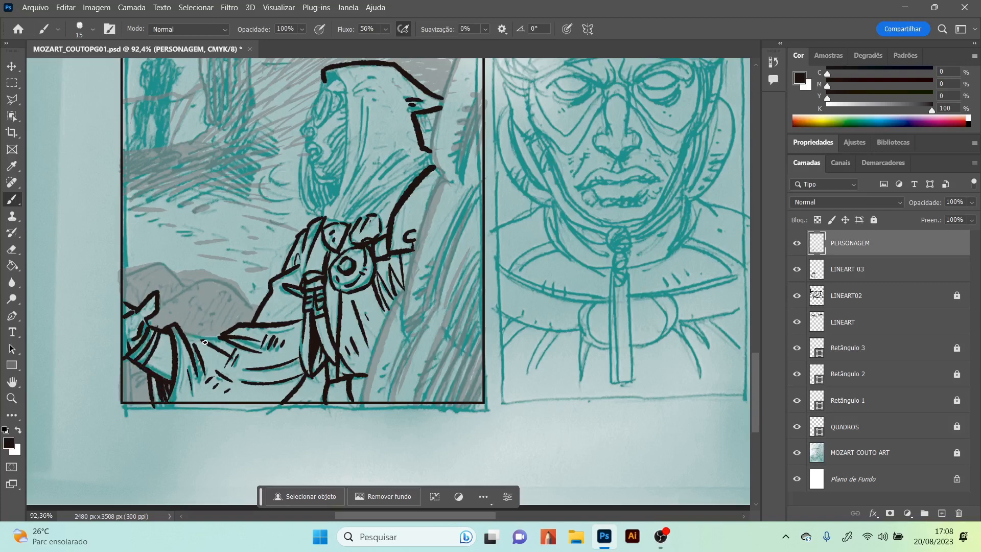
{"action": "left_click_drag", "start_coordinate": [184, 332], "coordinate": [240, 336]}
Step: Ink the long fabric folds of the hood and neck, the hood's front opening and the outline of the face profile
{"action": "mouse_move", "coordinate": [354, 218]}
{"action": "left_mouse_down"}
{"action": "mouse_move", "coordinate": [419, 164]}
{"action": "mouse_move", "coordinate": [359, 205]}
{"action": "mouse_move", "coordinate": [391, 177]}
{"action": "mouse_move", "coordinate": [380, 170]}
{"action": "mouse_move", "coordinate": [413, 152]}
{"action": "left_mouse_up"}
{"action": "left_click_drag", "start_coordinate": [362, 174], "coordinate": [393, 142]}
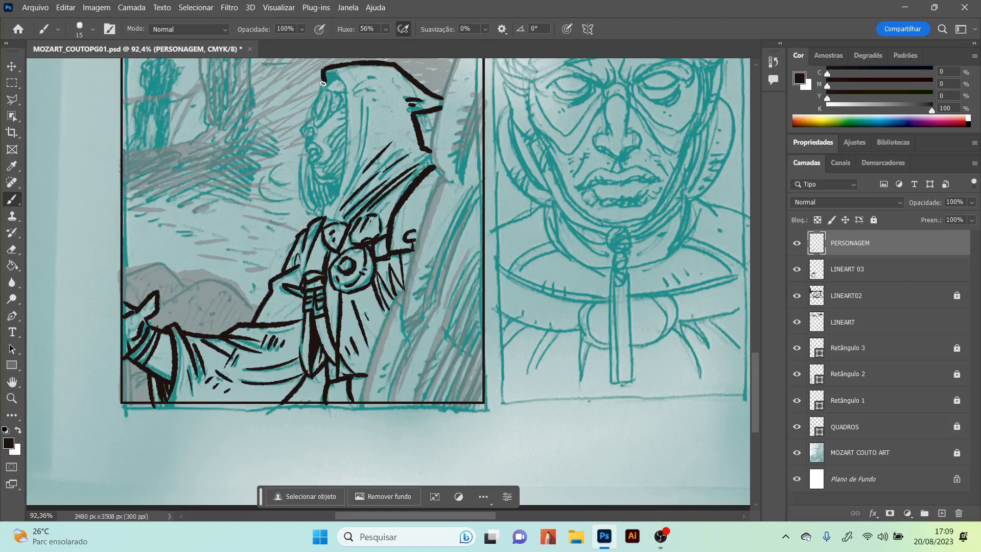
{"action": "mouse_move", "coordinate": [325, 86]}
{"action": "left_mouse_down"}
{"action": "mouse_move", "coordinate": [339, 74]}
{"action": "mouse_move", "coordinate": [319, 92]}
{"action": "mouse_move", "coordinate": [337, 73]}
{"action": "mouse_move", "coordinate": [330, 76]}
{"action": "left_mouse_up"}
{"action": "mouse_move", "coordinate": [365, 94]}
{"action": "left_mouse_down"}
{"action": "mouse_move", "coordinate": [346, 202]}
{"action": "mouse_move", "coordinate": [371, 142]}
{"action": "mouse_move", "coordinate": [382, 67]}
{"action": "mouse_move", "coordinate": [404, 138]}
{"action": "left_mouse_up"}
{"action": "mouse_move", "coordinate": [330, 71]}
{"action": "left_mouse_down"}
{"action": "mouse_move", "coordinate": [307, 112]}
{"action": "mouse_move", "coordinate": [311, 127]}
{"action": "mouse_move", "coordinate": [320, 98]}
{"action": "mouse_move", "coordinate": [313, 123]}
{"action": "mouse_move", "coordinate": [312, 114]}
{"action": "mouse_move", "coordinate": [301, 129]}
{"action": "mouse_move", "coordinate": [304, 148]}
{"action": "mouse_move", "coordinate": [329, 188]}
{"action": "mouse_move", "coordinate": [317, 184]}
{"action": "mouse_move", "coordinate": [346, 198]}
{"action": "mouse_move", "coordinate": [333, 202]}
{"action": "mouse_move", "coordinate": [337, 215]}
{"action": "mouse_move", "coordinate": [304, 138]}
{"action": "mouse_move", "coordinate": [309, 195]}
{"action": "left_mouse_up"}
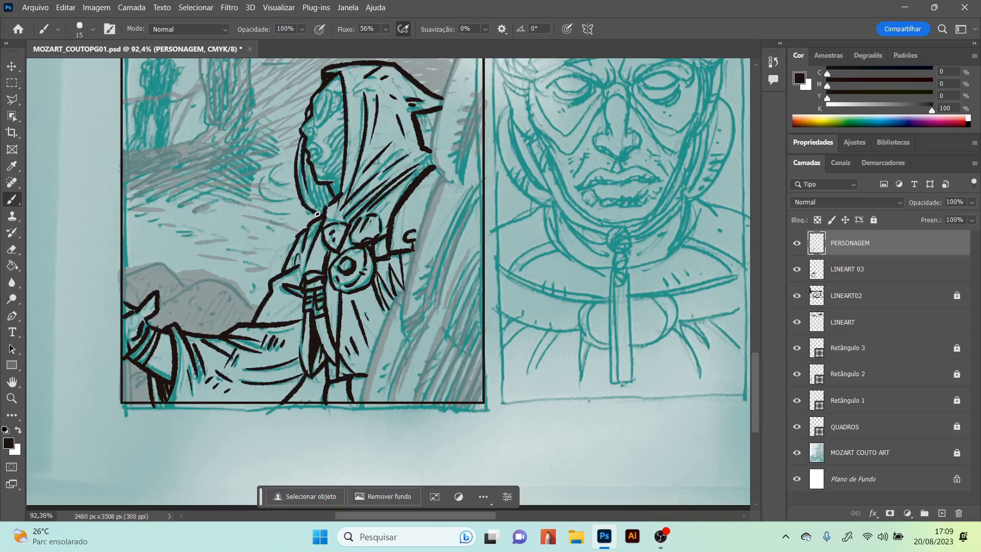
Step: Fill the shadow inside the front edge of the hood, below the chin, with black strokes
{"action": "left_click_drag", "start_coordinate": [306, 154], "coordinate": [323, 208]}
{"action": "left_click_drag", "start_coordinate": [307, 176], "coordinate": [323, 211]}
{"action": "mouse_move", "coordinate": [307, 160]}
{"action": "left_mouse_down"}
{"action": "mouse_move", "coordinate": [328, 213]}
{"action": "mouse_move", "coordinate": [311, 174]}
{"action": "mouse_move", "coordinate": [328, 205]}
{"action": "left_mouse_up"}
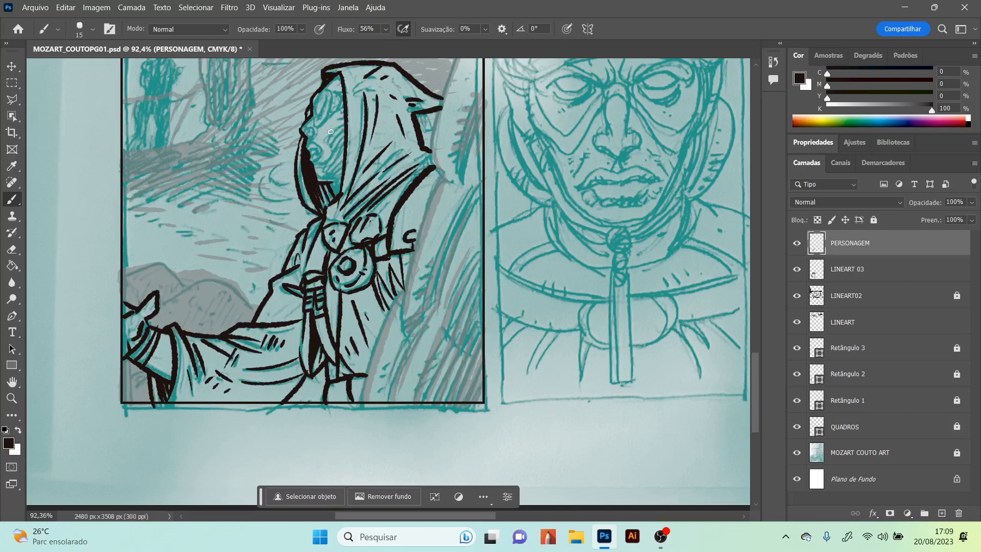
Step: Reduce the brush size to 9 and hatch the shadows on the hooded figure's cheek and under the jaw
{"action": "key", "text": "bracketleft"}
{"action": "key", "text": "bracketleft"}
{"action": "mouse_move", "coordinate": [347, 122]}
{"action": "left_mouse_down"}
{"action": "mouse_move", "coordinate": [324, 171]}
{"action": "mouse_move", "coordinate": [336, 165]}
{"action": "left_mouse_up"}
{"action": "left_click_drag", "start_coordinate": [343, 163], "coordinate": [335, 176]}
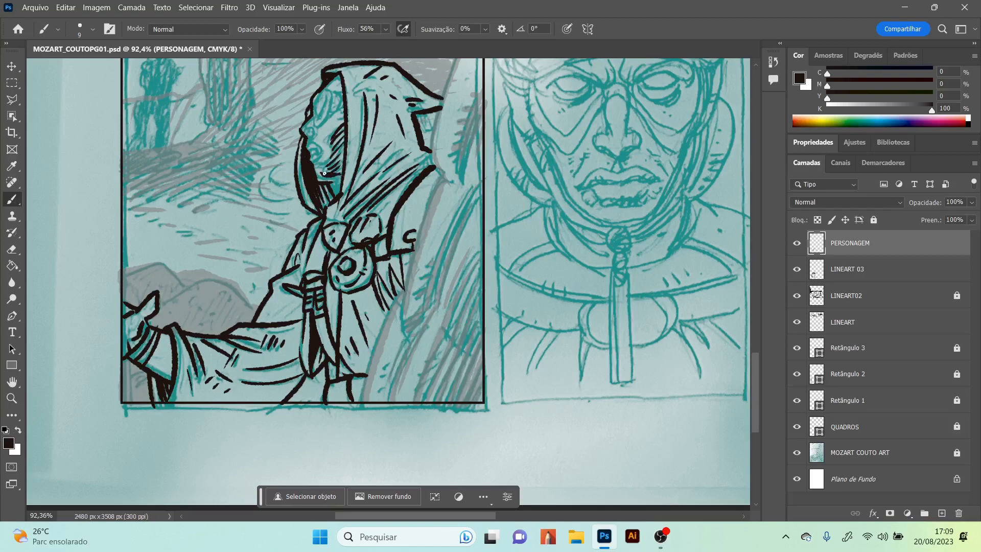
{"action": "left_click_drag", "start_coordinate": [336, 179], "coordinate": [340, 193]}
Step: Ink the hooded figure's goggles and mouth, and add thin curved strokes in front of the hood
{"action": "mouse_move", "coordinate": [346, 111]}
{"action": "left_mouse_down"}
{"action": "mouse_move", "coordinate": [334, 90]}
{"action": "mouse_move", "coordinate": [330, 111]}
{"action": "mouse_move", "coordinate": [339, 109]}
{"action": "mouse_move", "coordinate": [320, 130]}
{"action": "mouse_move", "coordinate": [321, 91]}
{"action": "mouse_move", "coordinate": [315, 110]}
{"action": "mouse_move", "coordinate": [329, 90]}
{"action": "mouse_move", "coordinate": [320, 90]}
{"action": "mouse_move", "coordinate": [332, 95]}
{"action": "mouse_move", "coordinate": [319, 95]}
{"action": "mouse_move", "coordinate": [317, 123]}
{"action": "mouse_move", "coordinate": [332, 84]}
{"action": "left_mouse_up"}
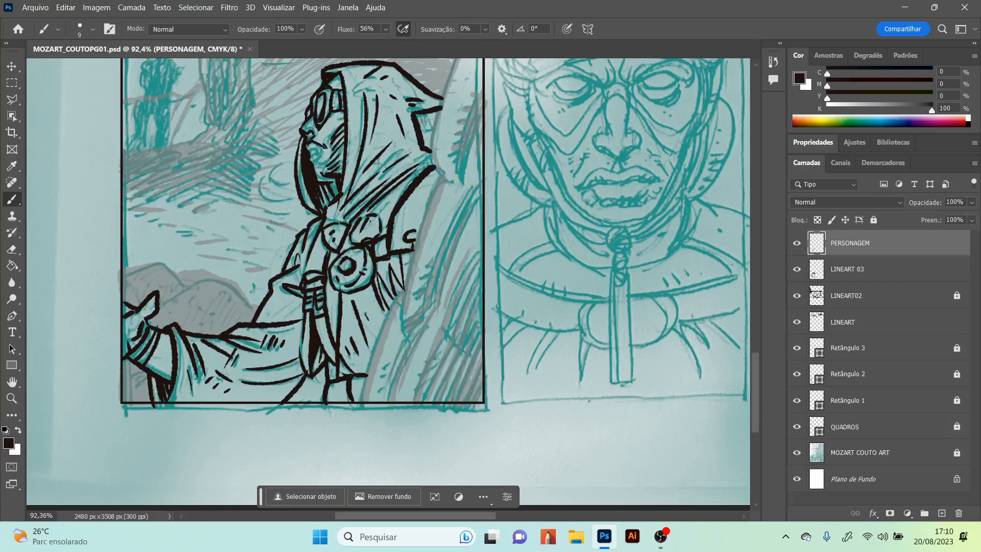
{"action": "left_click_drag", "start_coordinate": [311, 149], "coordinate": [325, 146]}
{"action": "left_click_drag", "start_coordinate": [340, 73], "coordinate": [344, 110]}
{"action": "left_click_drag", "start_coordinate": [345, 165], "coordinate": [344, 183]}
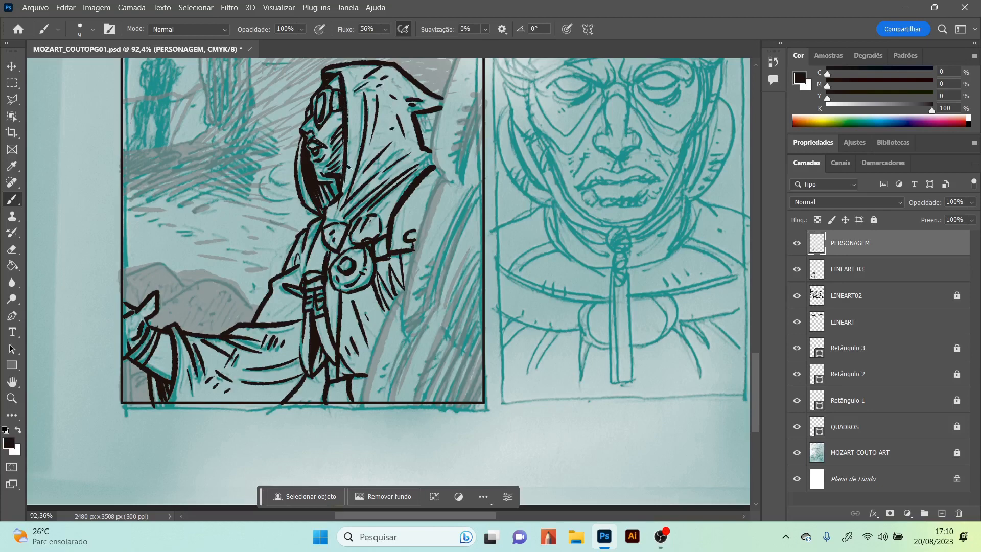
{"action": "mouse_move", "coordinate": [268, 161]}
{"action": "left_mouse_down"}
{"action": "mouse_move", "coordinate": [282, 198]}
{"action": "mouse_move", "coordinate": [303, 207]}
{"action": "mouse_move", "coordinate": [295, 220]}
{"action": "mouse_move", "coordinate": [288, 183]}
{"action": "left_mouse_up"}
{"action": "mouse_move", "coordinate": [288, 202]}
{"action": "left_mouse_down"}
{"action": "mouse_move", "coordinate": [273, 217]}
{"action": "mouse_move", "coordinate": [279, 235]}
{"action": "left_mouse_up"}
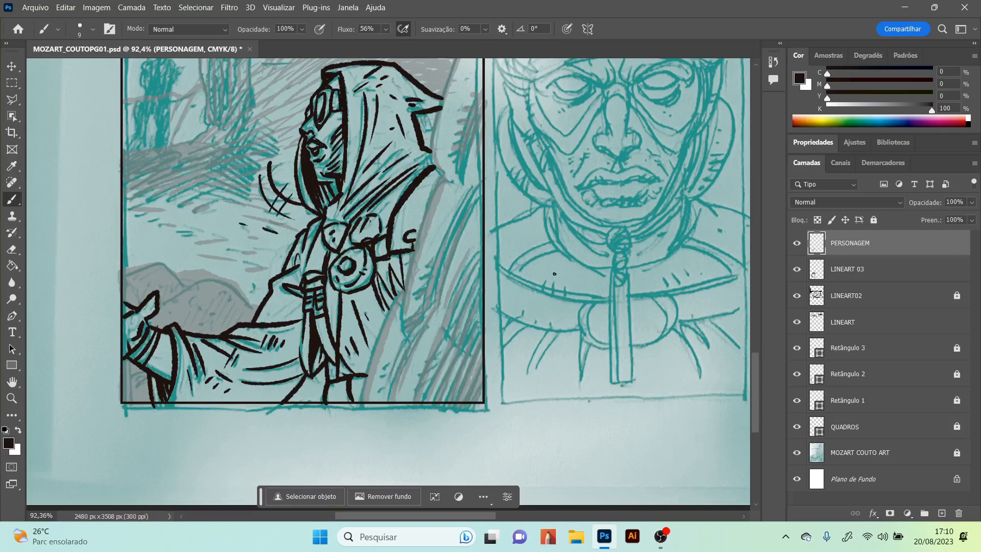
Step: Restore the LINEART 03 layer's opacity to 100% and hide the MOZART COUTO ART sketch layer
{"action": "left_click", "coordinate": [869, 269]}
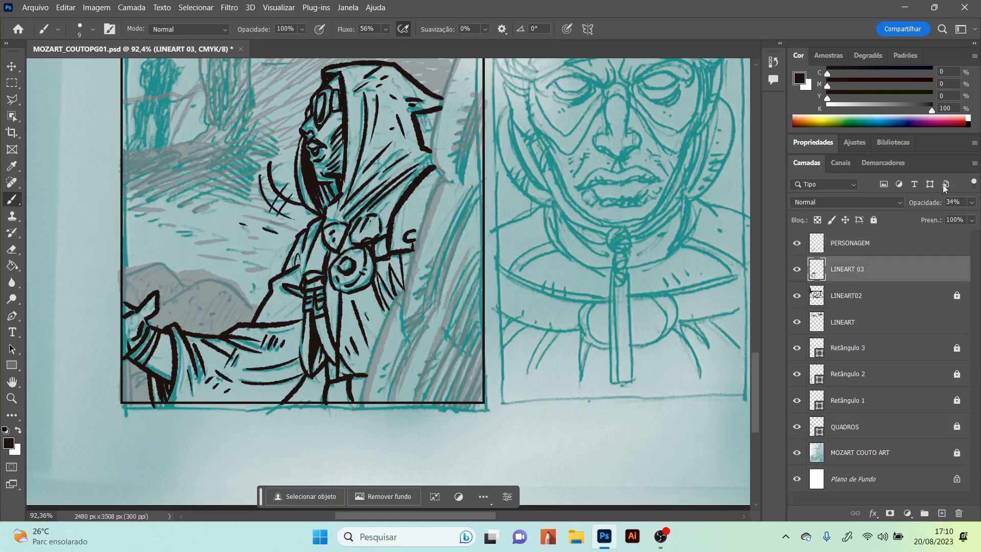
{"action": "left_click", "coordinate": [972, 203]}
{"action": "left_click_drag", "start_coordinate": [934, 217], "coordinate": [973, 218]}
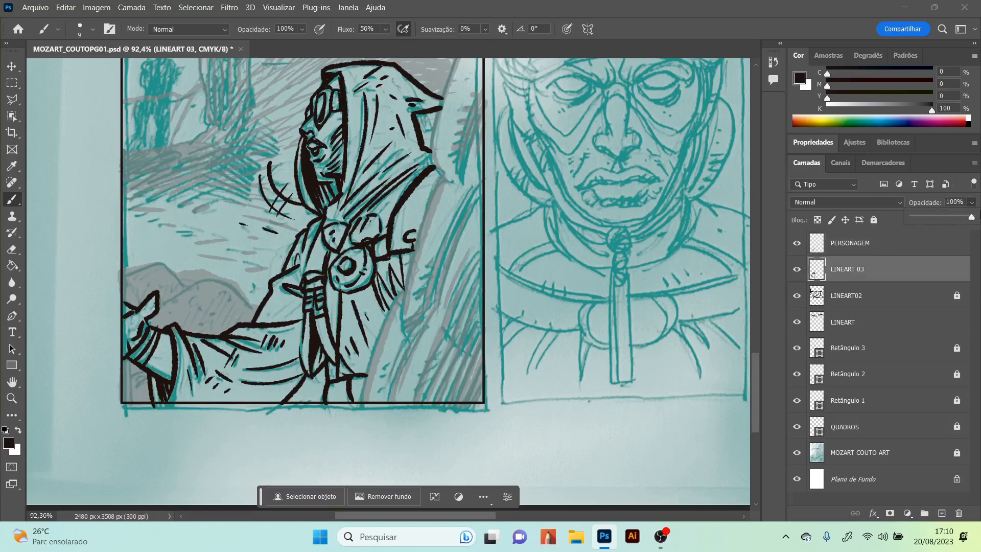
{"action": "left_click", "coordinate": [794, 453]}
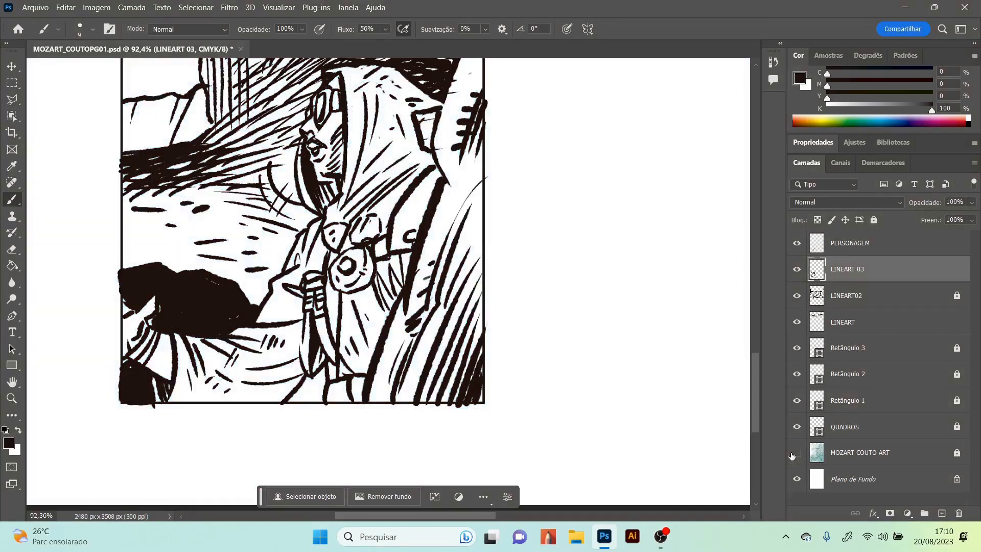
{"action": "mouse_move", "coordinate": [754, 387]}
{"action": "left_mouse_down"}
{"action": "mouse_move", "coordinate": [752, 354]}
{"action": "mouse_move", "coordinate": [753, 369]}
{"action": "left_mouse_up"}
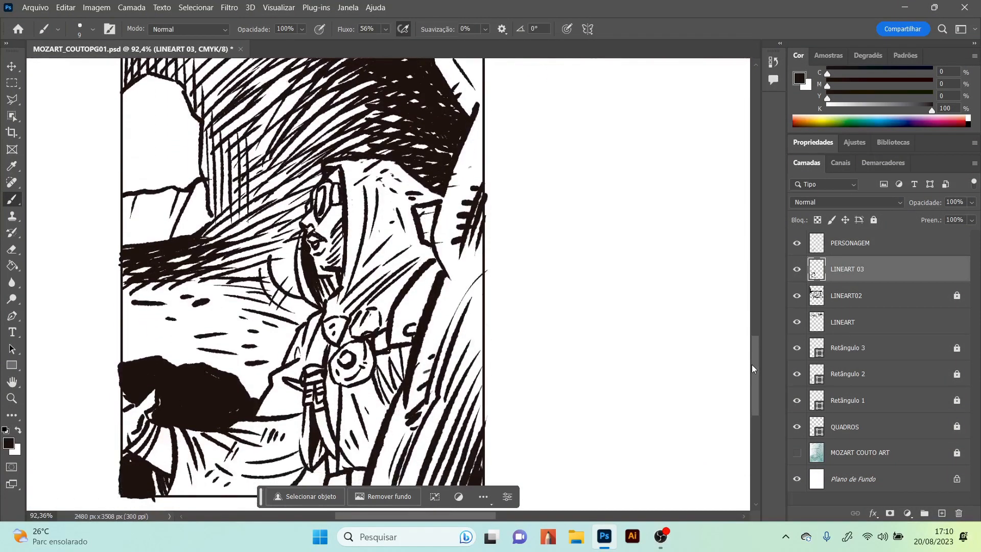
Step: On the PERSONAGEM layer, paint white edging around the hood and face, with white strokes across the dark background behind the hood
{"action": "left_click", "coordinate": [886, 249]}
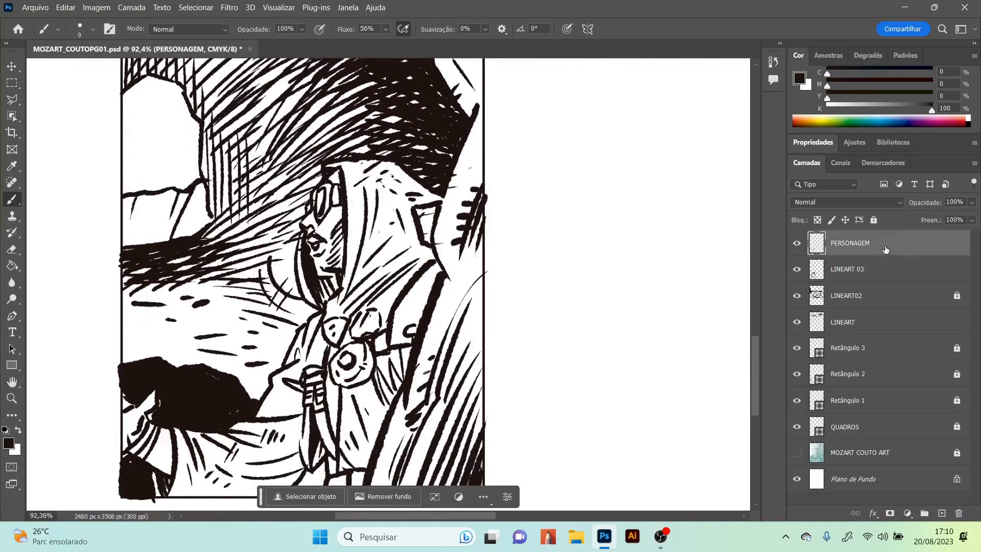
{"action": "left_click_drag", "start_coordinate": [931, 109], "coordinate": [765, 113]}
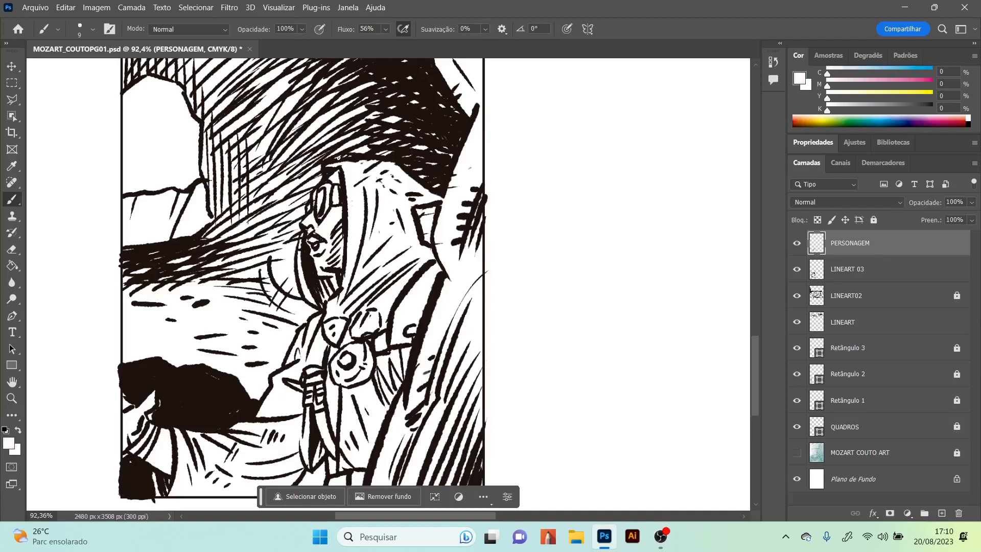
{"action": "mouse_move", "coordinate": [324, 158]}
{"action": "left_mouse_down"}
{"action": "mouse_move", "coordinate": [406, 160]}
{"action": "mouse_move", "coordinate": [369, 152]}
{"action": "mouse_move", "coordinate": [405, 164]}
{"action": "mouse_move", "coordinate": [389, 153]}
{"action": "mouse_move", "coordinate": [410, 170]}
{"action": "mouse_move", "coordinate": [397, 156]}
{"action": "mouse_move", "coordinate": [446, 192]}
{"action": "left_mouse_up"}
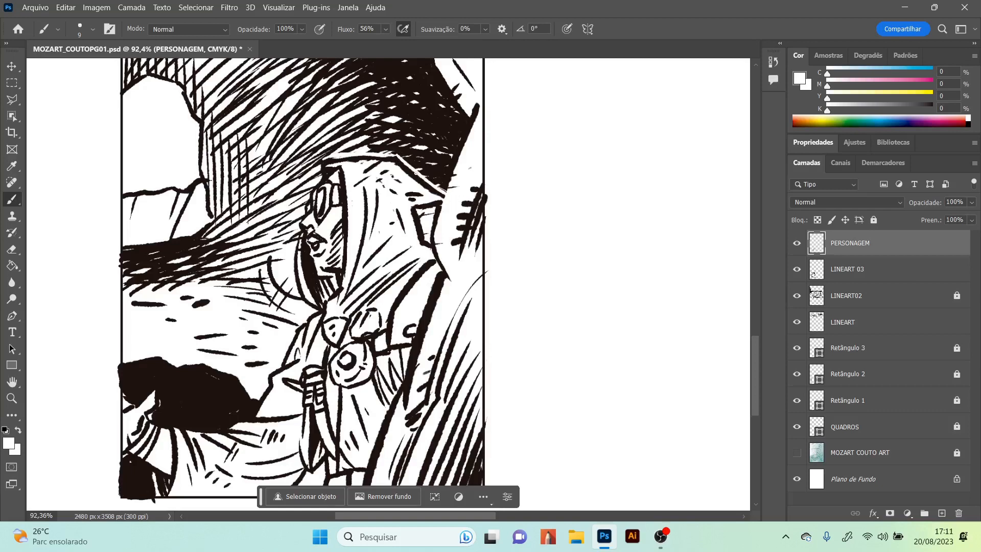
{"action": "left_click_drag", "start_coordinate": [322, 158], "coordinate": [318, 184]}
{"action": "left_click_drag", "start_coordinate": [309, 202], "coordinate": [296, 241]}
{"action": "mouse_move", "coordinate": [294, 284]}
{"action": "left_mouse_down"}
{"action": "mouse_move", "coordinate": [304, 303]}
{"action": "mouse_move", "coordinate": [292, 271]}
{"action": "left_mouse_up"}
{"action": "mouse_move", "coordinate": [454, 183]}
{"action": "left_mouse_down"}
{"action": "mouse_move", "coordinate": [429, 167]}
{"action": "mouse_move", "coordinate": [449, 108]}
{"action": "left_mouse_up"}
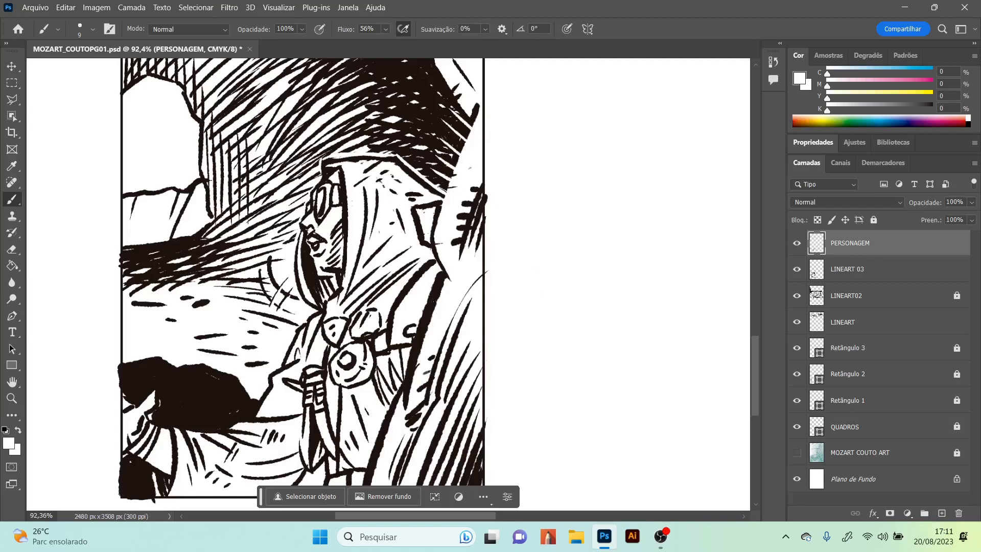
Step: Add white separating strokes along the shoulder and the hood's front edge, and white highlights across the face shading
{"action": "left_click_drag", "start_coordinate": [390, 354], "coordinate": [389, 330]}
{"action": "left_click_drag", "start_coordinate": [309, 276], "coordinate": [324, 296]}
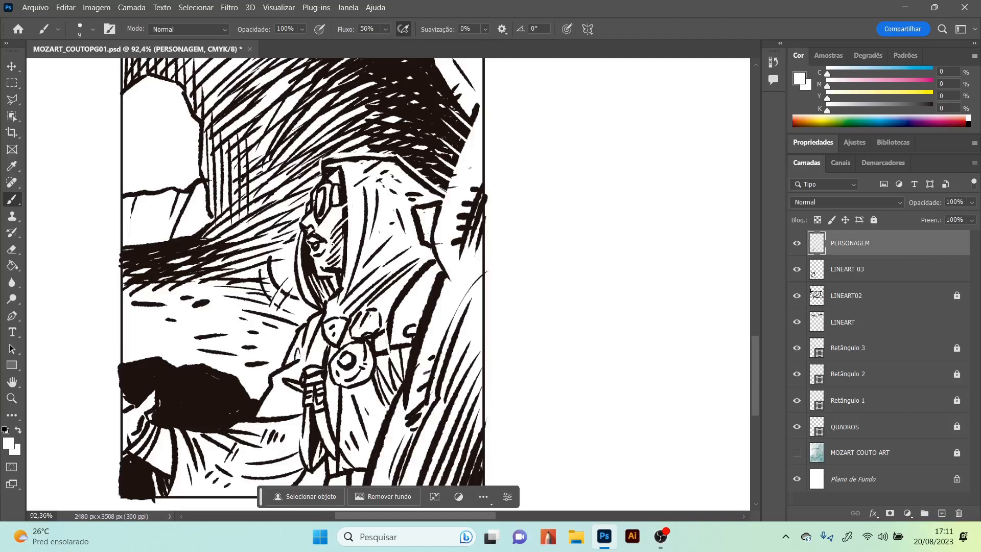
{"action": "left_click_drag", "start_coordinate": [332, 265], "coordinate": [326, 259]}
{"action": "mouse_move", "coordinate": [316, 275]}
{"action": "left_mouse_down"}
{"action": "mouse_move", "coordinate": [313, 264]}
{"action": "mouse_move", "coordinate": [316, 274]}
{"action": "left_mouse_up"}
{"action": "left_click_drag", "start_coordinate": [313, 240], "coordinate": [309, 238]}
Step: Lower the LINEART 03 layer's opacity to 33% and show the MOZART COUTO ART sketch layer again
{"action": "left_click", "coordinate": [863, 270]}
{"action": "left_click", "coordinate": [972, 220]}
{"action": "left_click", "coordinate": [972, 201]}
{"action": "left_click_drag", "start_coordinate": [974, 217], "coordinate": [942, 223]}
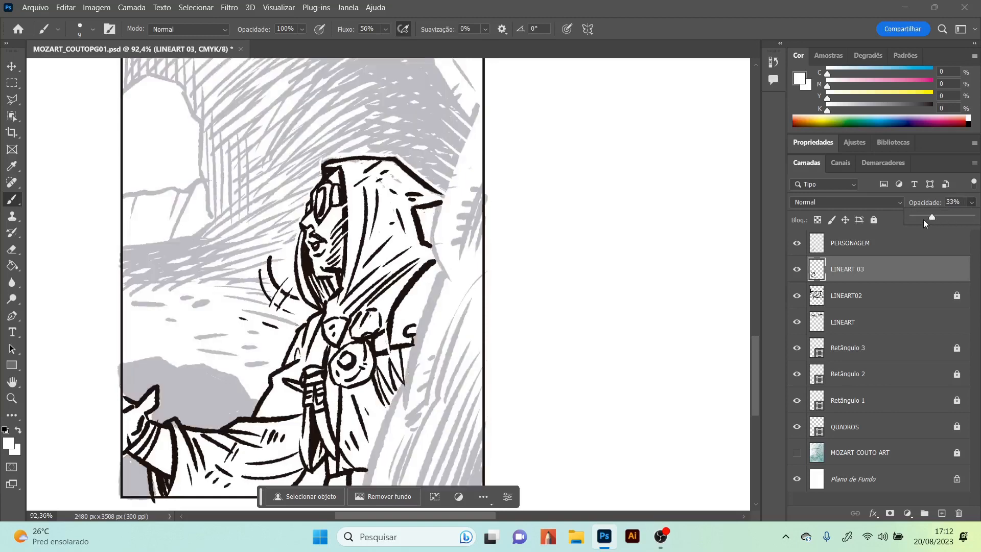
{"action": "left_click", "coordinate": [797, 452]}
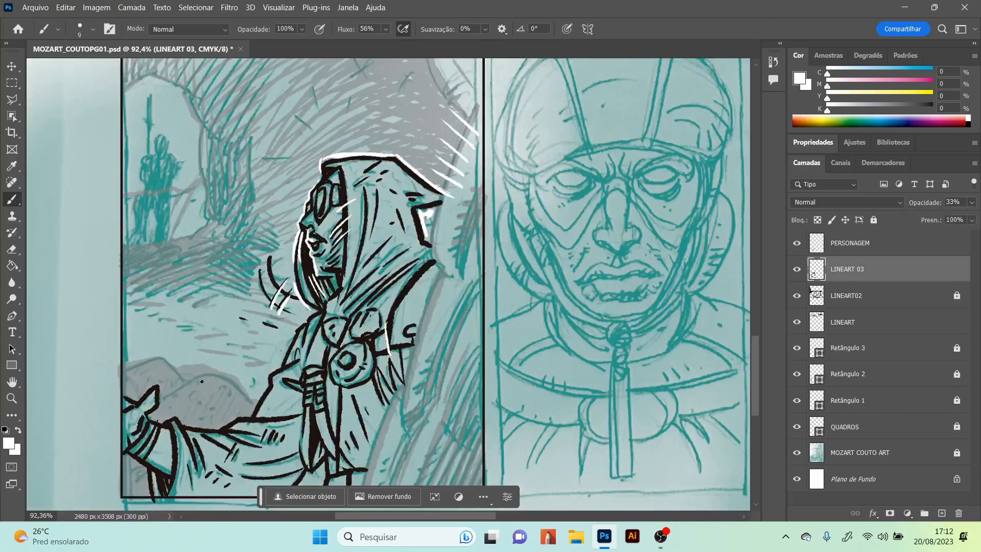
Step: Paint white texture marks, hatching and a ridge line on the black rocks above the outstretched arm on LINEART 03
{"action": "left_click_drag", "start_coordinate": [196, 404], "coordinate": [203, 403]}
{"action": "left_click_drag", "start_coordinate": [219, 389], "coordinate": [224, 390]}
{"action": "left_click_drag", "start_coordinate": [163, 374], "coordinate": [144, 378]}
{"action": "left_click_drag", "start_coordinate": [220, 426], "coordinate": [235, 398]}
{"action": "left_click_drag", "start_coordinate": [160, 400], "coordinate": [210, 368]}
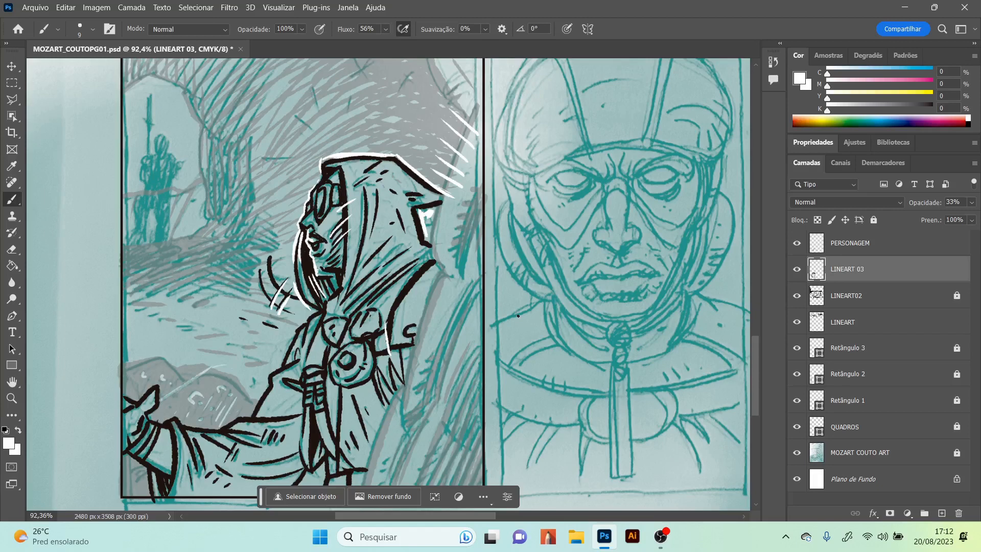
Step: Return LINEART 03 to 100% opacity and paint a white ridge line along the black rock nearest the panel border
{"action": "left_click", "coordinate": [972, 202]}
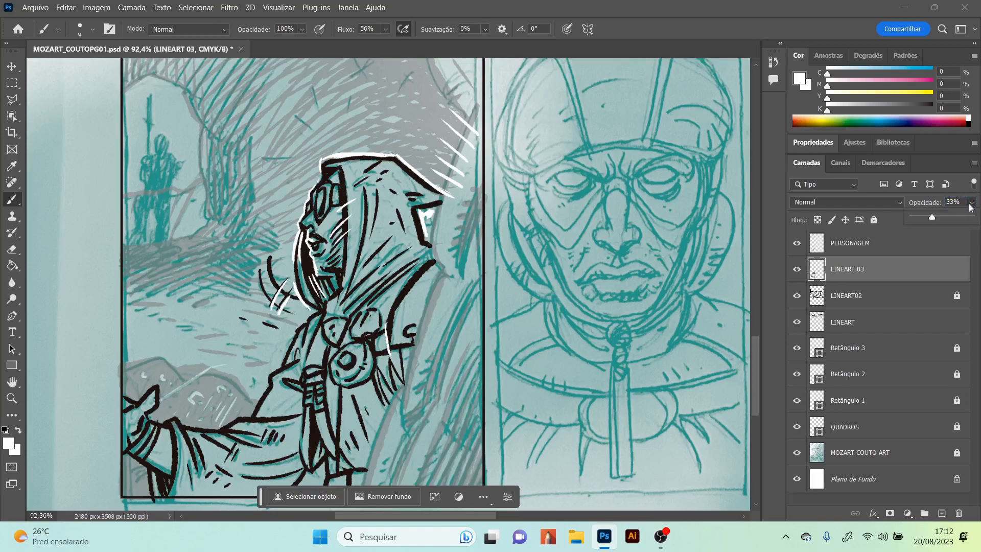
{"action": "left_click_drag", "start_coordinate": [933, 220], "coordinate": [971, 217]}
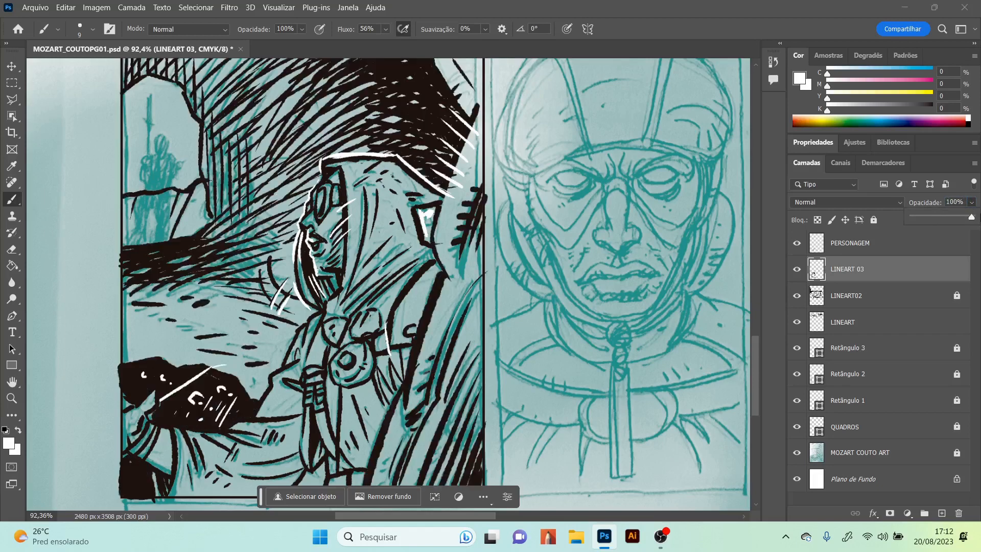
{"action": "left_click", "coordinate": [127, 360]}
{"action": "left_click_drag", "start_coordinate": [143, 367], "coordinate": [183, 347]}
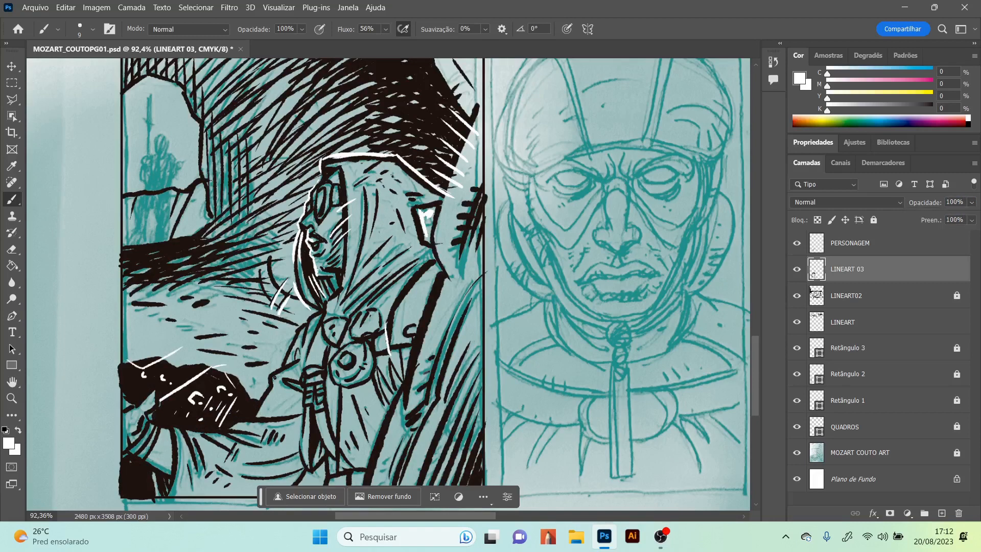
Step: Check the inked first panel at 50% zoom with the MOZART COUTO ART sketch temporarily hidden
{"action": "left_click", "coordinate": [798, 453]}
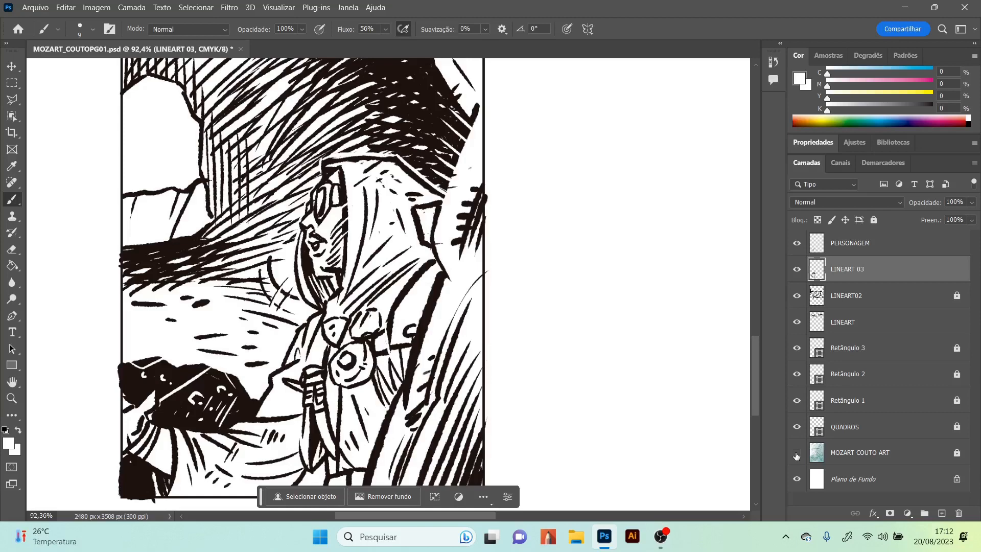
{"action": "key", "text": "ctrl+minus"}
{"action": "key", "text": "ctrl+minus"}
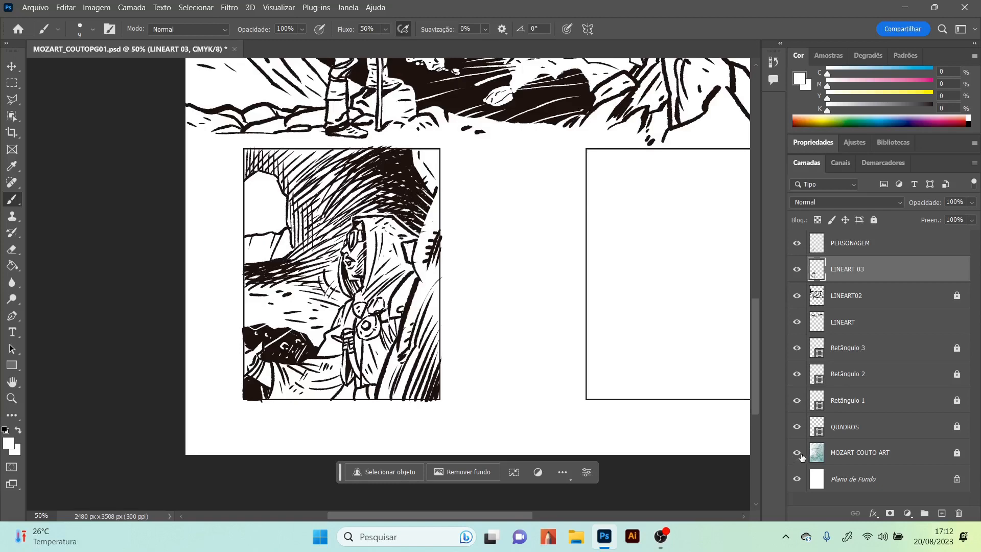
{"action": "left_click", "coordinate": [797, 453]}
Step: Select the PERSONAGEM layer and set the brush colour to black with C, M and Y at 0 and K at 100
{"action": "left_click", "coordinate": [869, 244]}
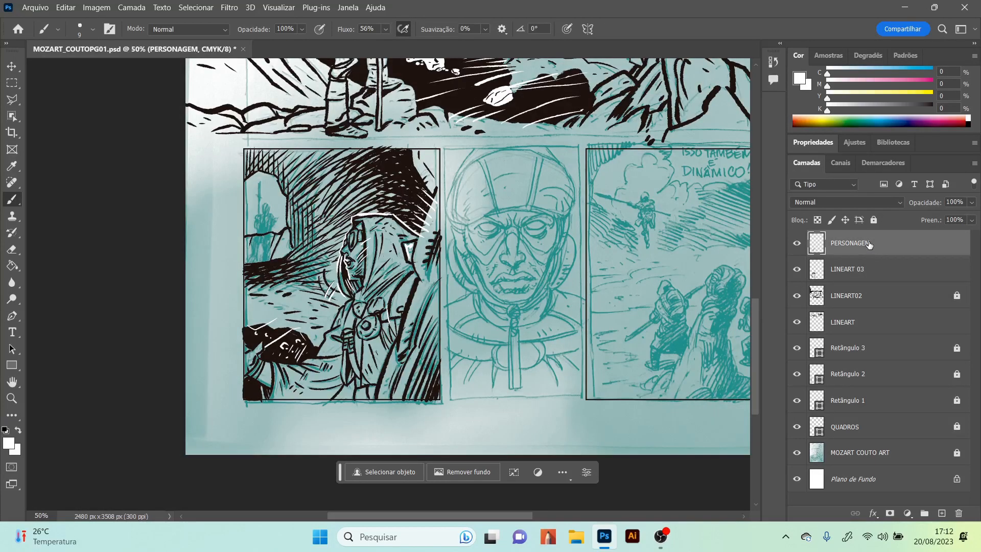
{"action": "left_click", "coordinate": [11, 399]}
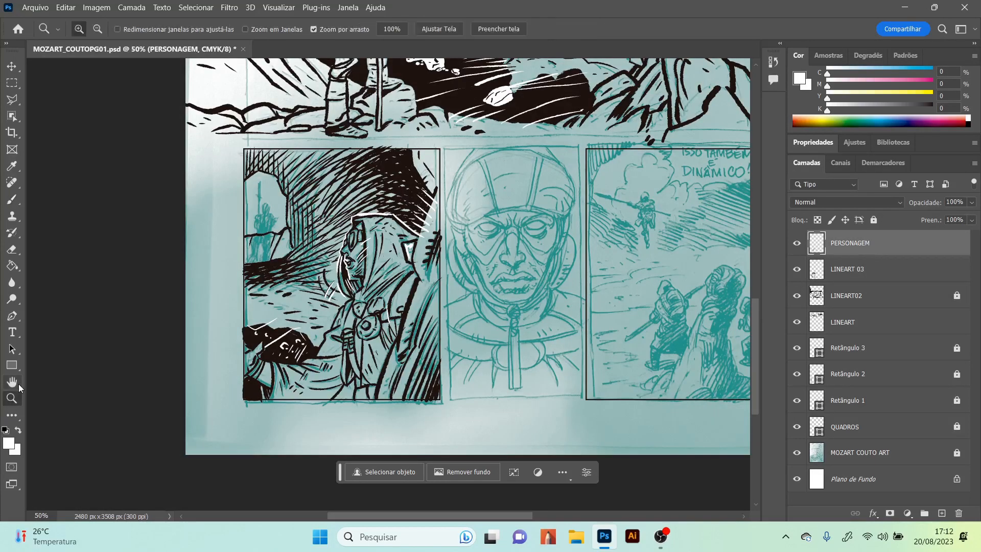
{"action": "left_click_drag", "start_coordinate": [245, 179], "coordinate": [312, 195]}
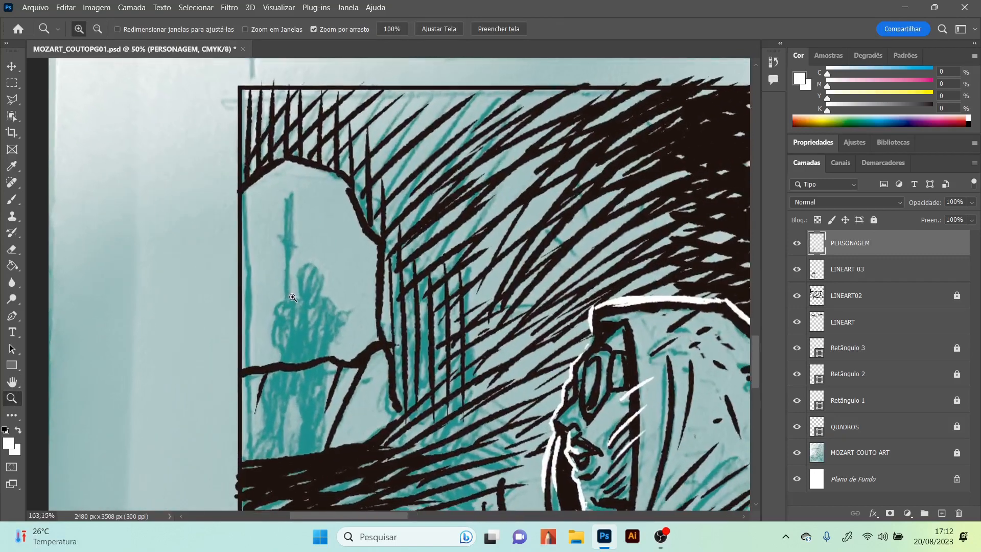
{"action": "left_click", "coordinate": [13, 200]}
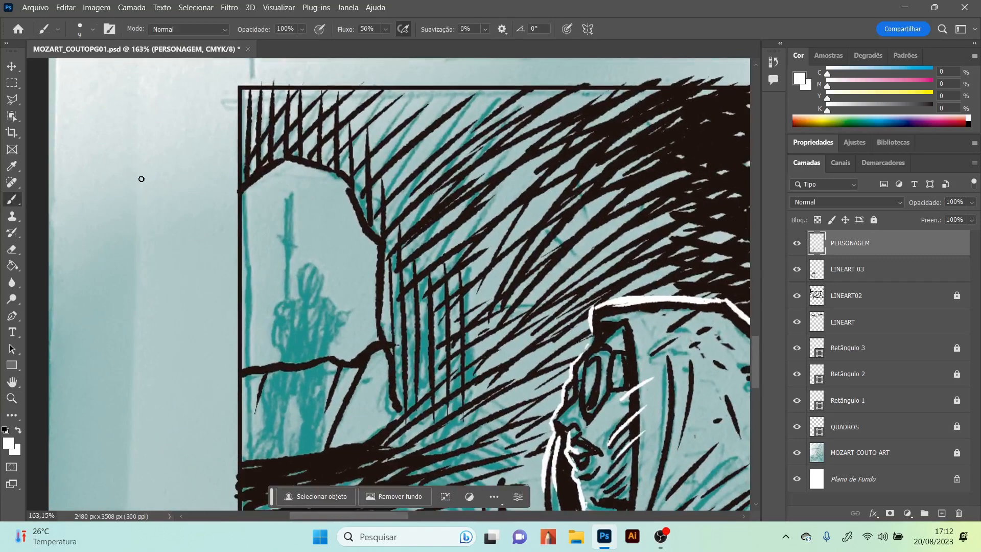
{"action": "left_click", "coordinate": [968, 124]}
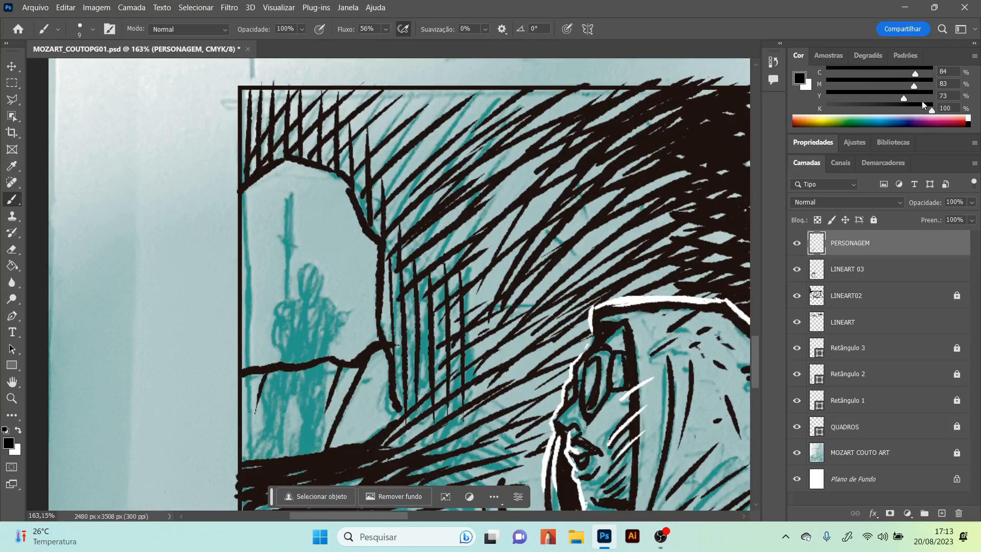
{"action": "left_click_drag", "start_coordinate": [852, 100], "coordinate": [824, 97]}
{"action": "left_click_drag", "start_coordinate": [912, 86], "coordinate": [797, 90]}
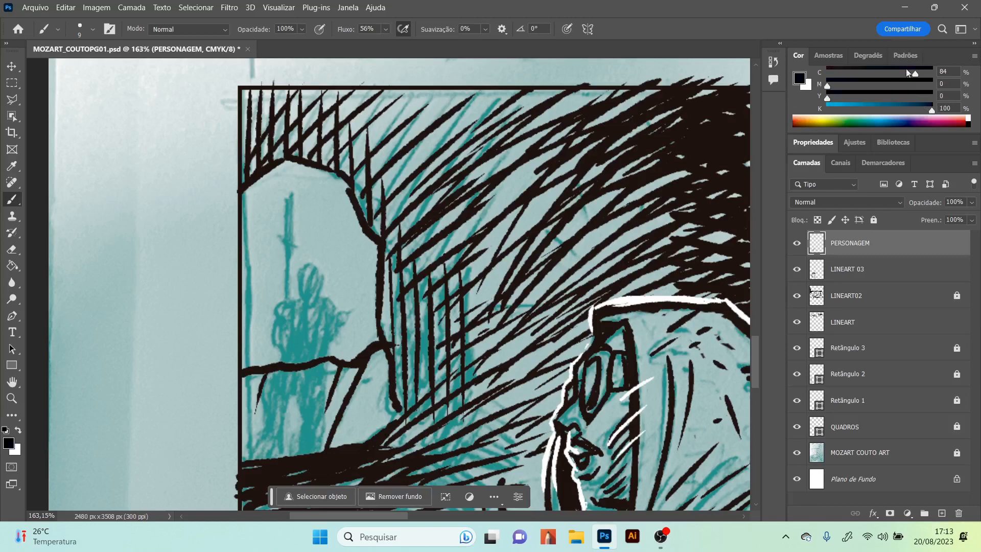
{"action": "left_click_drag", "start_coordinate": [914, 76], "coordinate": [821, 76]}
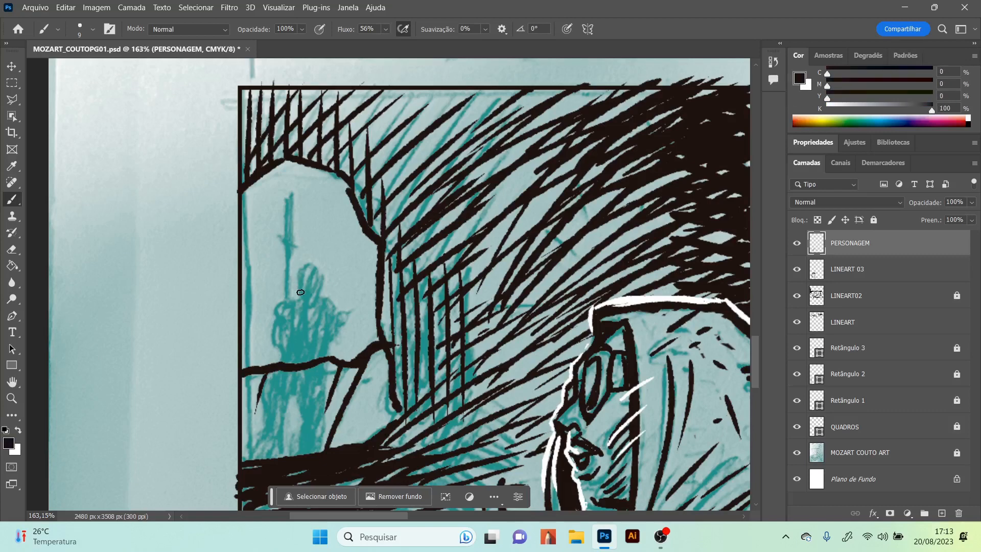
Step: Ink the distant figure in the cave opening as a solid black silhouette with an upright spear
{"action": "mouse_move", "coordinate": [299, 291]}
{"action": "left_mouse_down"}
{"action": "mouse_move", "coordinate": [298, 270]}
{"action": "mouse_move", "coordinate": [296, 279]}
{"action": "mouse_move", "coordinate": [313, 261]}
{"action": "mouse_move", "coordinate": [301, 274]}
{"action": "mouse_move", "coordinate": [315, 264]}
{"action": "mouse_move", "coordinate": [321, 280]}
{"action": "mouse_move", "coordinate": [302, 290]}
{"action": "mouse_move", "coordinate": [310, 299]}
{"action": "mouse_move", "coordinate": [308, 265]}
{"action": "mouse_move", "coordinate": [310, 302]}
{"action": "mouse_move", "coordinate": [313, 268]}
{"action": "mouse_move", "coordinate": [314, 295]}
{"action": "mouse_move", "coordinate": [335, 304]}
{"action": "mouse_move", "coordinate": [335, 350]}
{"action": "left_mouse_up"}
{"action": "mouse_move", "coordinate": [334, 307]}
{"action": "left_mouse_down"}
{"action": "mouse_move", "coordinate": [325, 443]}
{"action": "mouse_move", "coordinate": [305, 435]}
{"action": "mouse_move", "coordinate": [306, 399]}
{"action": "mouse_move", "coordinate": [286, 395]}
{"action": "mouse_move", "coordinate": [270, 463]}
{"action": "left_mouse_up"}
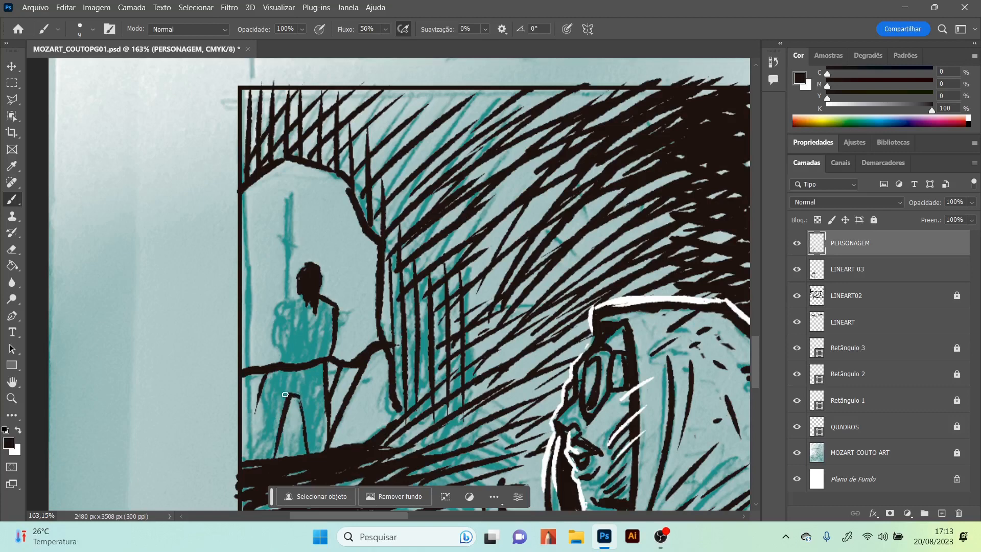
{"action": "mouse_move", "coordinate": [305, 295]}
{"action": "left_mouse_down"}
{"action": "mouse_move", "coordinate": [273, 328]}
{"action": "mouse_move", "coordinate": [258, 467]}
{"action": "mouse_move", "coordinate": [270, 391]}
{"action": "mouse_move", "coordinate": [268, 416]}
{"action": "mouse_move", "coordinate": [281, 383]}
{"action": "mouse_move", "coordinate": [273, 435]}
{"action": "mouse_move", "coordinate": [296, 330]}
{"action": "mouse_move", "coordinate": [284, 340]}
{"action": "mouse_move", "coordinate": [270, 408]}
{"action": "mouse_move", "coordinate": [299, 364]}
{"action": "mouse_move", "coordinate": [284, 400]}
{"action": "mouse_move", "coordinate": [300, 375]}
{"action": "mouse_move", "coordinate": [308, 396]}
{"action": "mouse_move", "coordinate": [291, 391]}
{"action": "mouse_move", "coordinate": [306, 399]}
{"action": "mouse_move", "coordinate": [303, 368]}
{"action": "mouse_move", "coordinate": [321, 454]}
{"action": "mouse_move", "coordinate": [320, 359]}
{"action": "mouse_move", "coordinate": [309, 417]}
{"action": "mouse_move", "coordinate": [324, 452]}
{"action": "mouse_move", "coordinate": [322, 434]}
{"action": "mouse_move", "coordinate": [319, 453]}
{"action": "mouse_move", "coordinate": [313, 437]}
{"action": "mouse_move", "coordinate": [312, 344]}
{"action": "mouse_move", "coordinate": [319, 321]}
{"action": "mouse_move", "coordinate": [325, 356]}
{"action": "mouse_move", "coordinate": [330, 309]}
{"action": "mouse_move", "coordinate": [317, 298]}
{"action": "mouse_move", "coordinate": [330, 320]}
{"action": "mouse_move", "coordinate": [327, 342]}
{"action": "mouse_move", "coordinate": [320, 309]}
{"action": "mouse_move", "coordinate": [318, 350]}
{"action": "mouse_move", "coordinate": [312, 304]}
{"action": "mouse_move", "coordinate": [310, 346]}
{"action": "mouse_move", "coordinate": [299, 306]}
{"action": "mouse_move", "coordinate": [291, 369]}
{"action": "mouse_move", "coordinate": [289, 315]}
{"action": "left_mouse_up"}
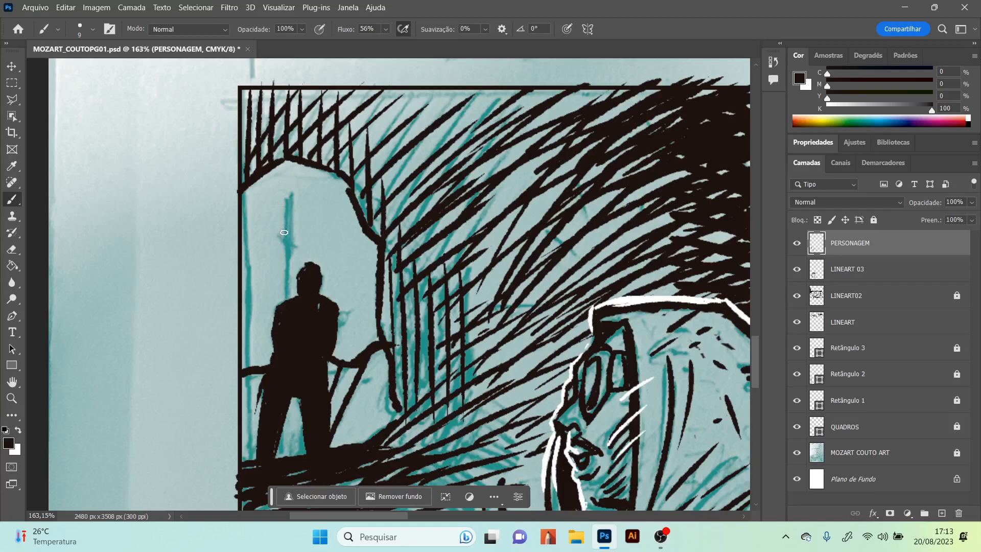
{"action": "mouse_move", "coordinate": [286, 238]}
{"action": "left_mouse_down"}
{"action": "mouse_move", "coordinate": [293, 179]}
{"action": "mouse_move", "coordinate": [285, 344]}
{"action": "left_mouse_up"}
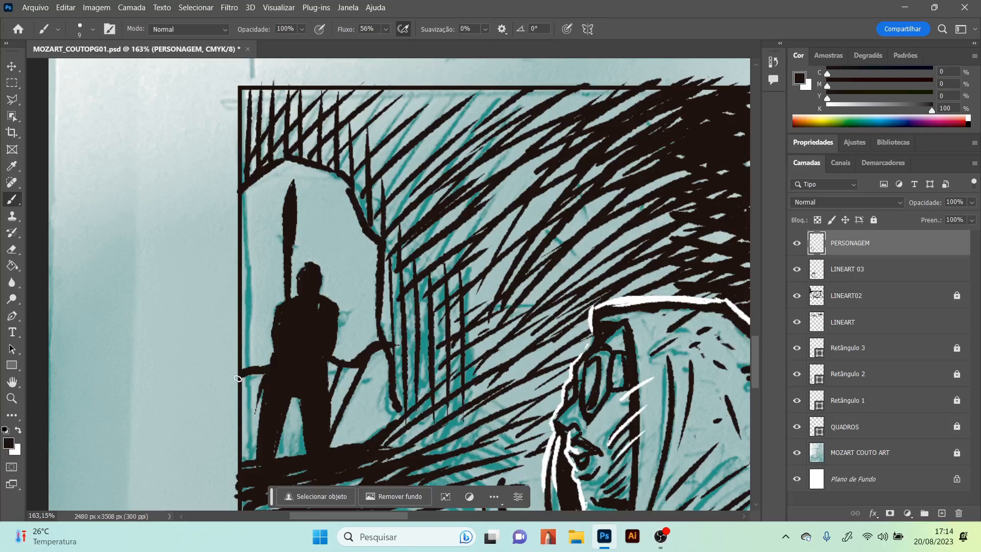
Step: Switch the brush colour to white and paint a separating edge beside the distant figure's leg over the rock lines
{"action": "left_click", "coordinate": [970, 117]}
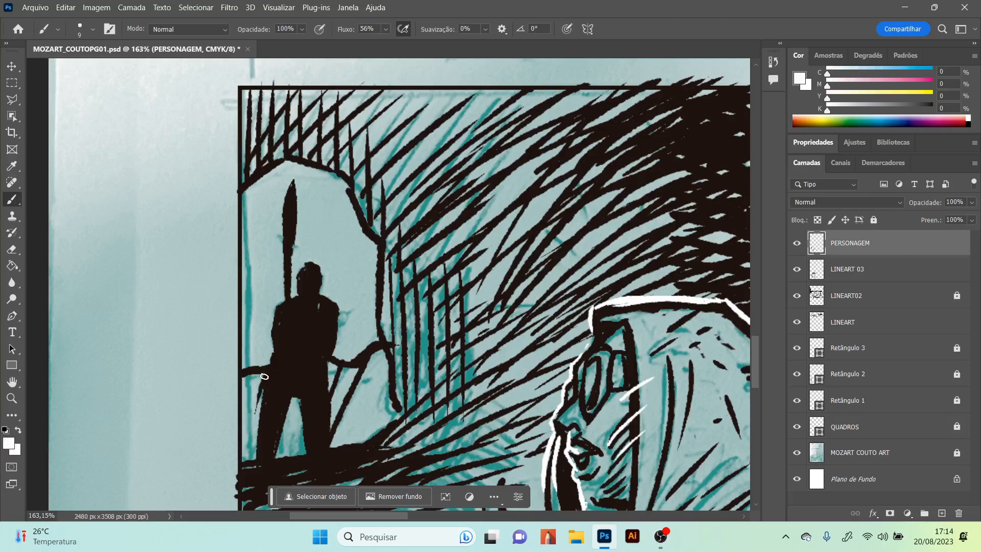
{"action": "left_click_drag", "start_coordinate": [265, 376], "coordinate": [253, 419]}
{"action": "key", "text": "ctrl+minus"}
{"action": "key", "text": "ctrl+minus"}
{"action": "key", "text": "ctrl+minus"}
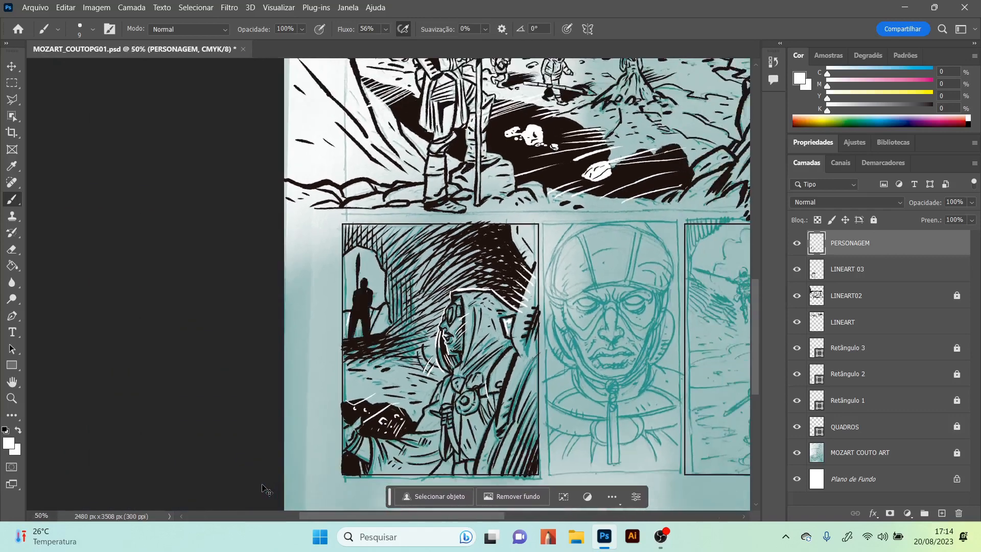
Step: Hide the MOZART COUTO ART sketch layer and examine the inked large scene and bottom-row panels
{"action": "key", "text": "ctrl+minus"}
{"action": "key", "text": "ctrl+minus"}
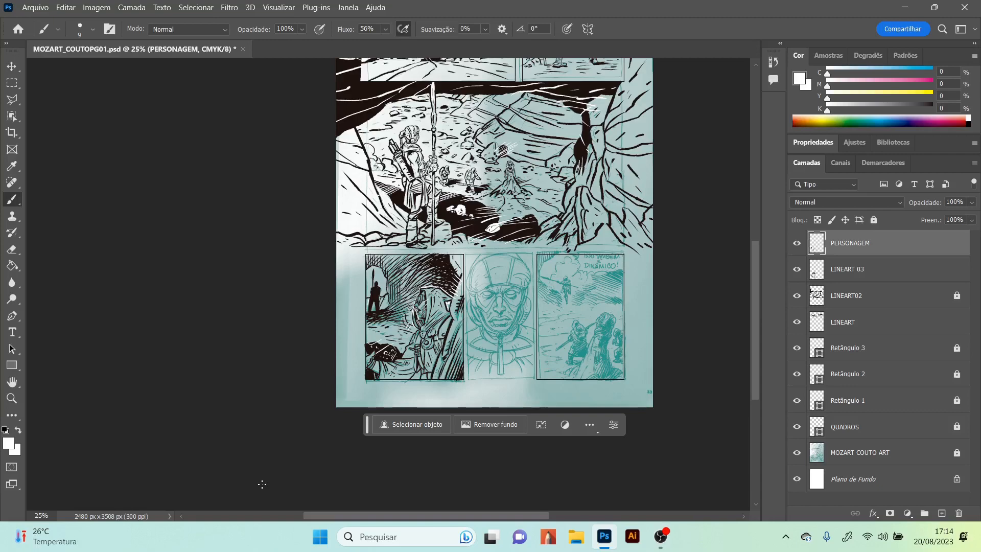
{"action": "left_click", "coordinate": [799, 453]}
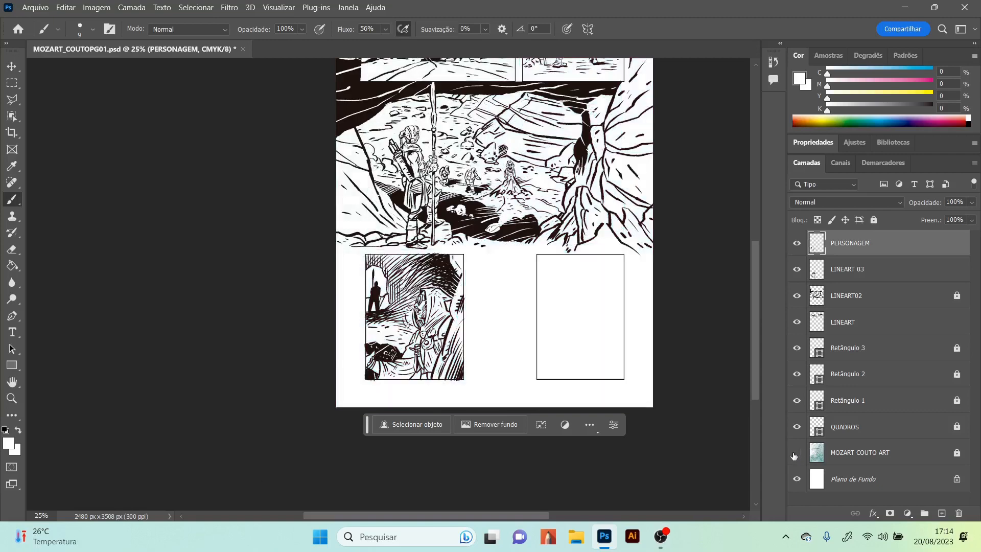
{"action": "left_click", "coordinate": [12, 399]}
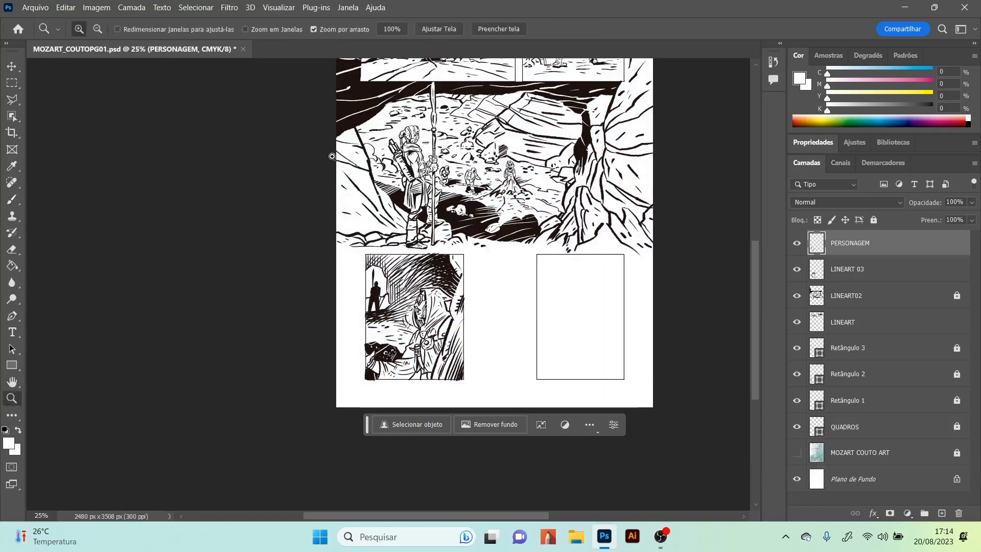
{"action": "mouse_move", "coordinate": [515, 172]}
{"action": "left_mouse_down"}
{"action": "mouse_move", "coordinate": [521, 182]}
{"action": "mouse_move", "coordinate": [532, 173]}
{"action": "left_mouse_up"}
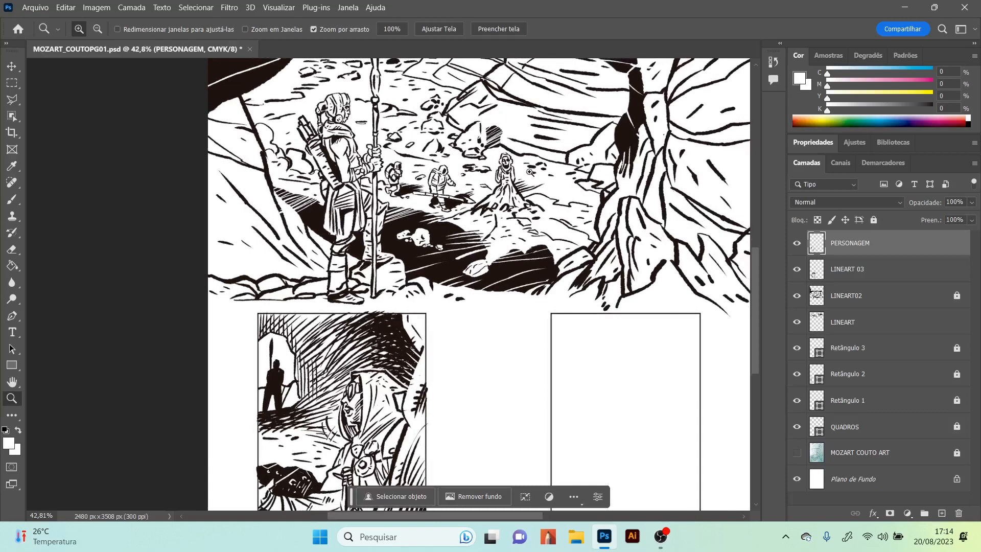
{"action": "left_click_drag", "start_coordinate": [757, 281], "coordinate": [757, 299]}
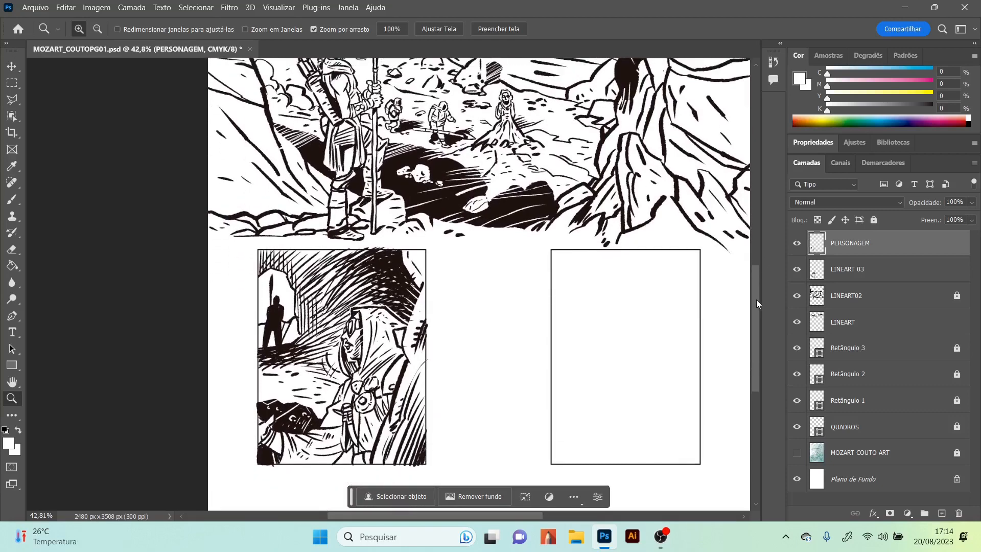